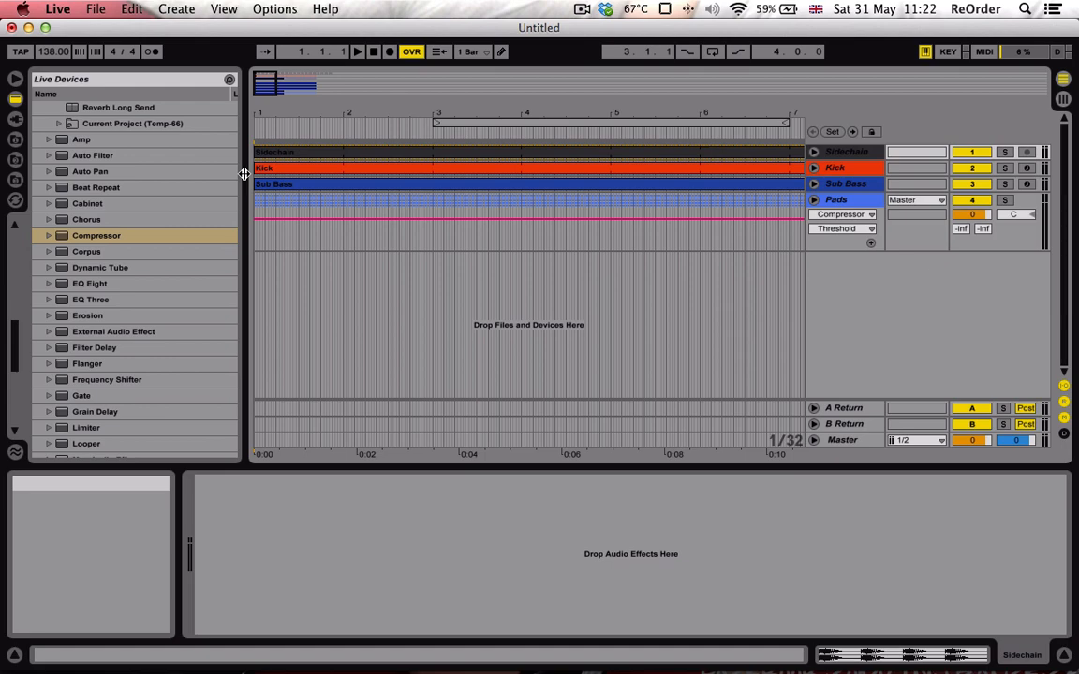
Inspect the tracks inside the Pads group and the sidechain compressors on the Sub Bass and Pads tracks.
mouse_move(264, 87)
left_mouse_down()
mouse_move(264, 74)
mouse_move(272, 91)
left_mouse_up()
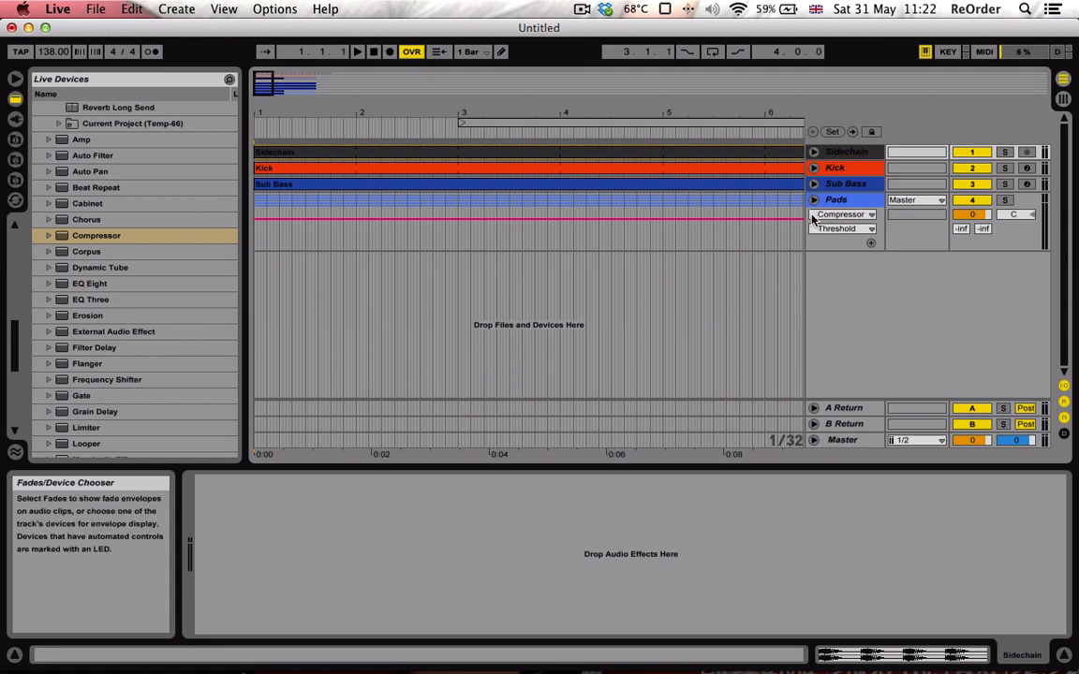
left_click(813, 153)
left_click(814, 154)
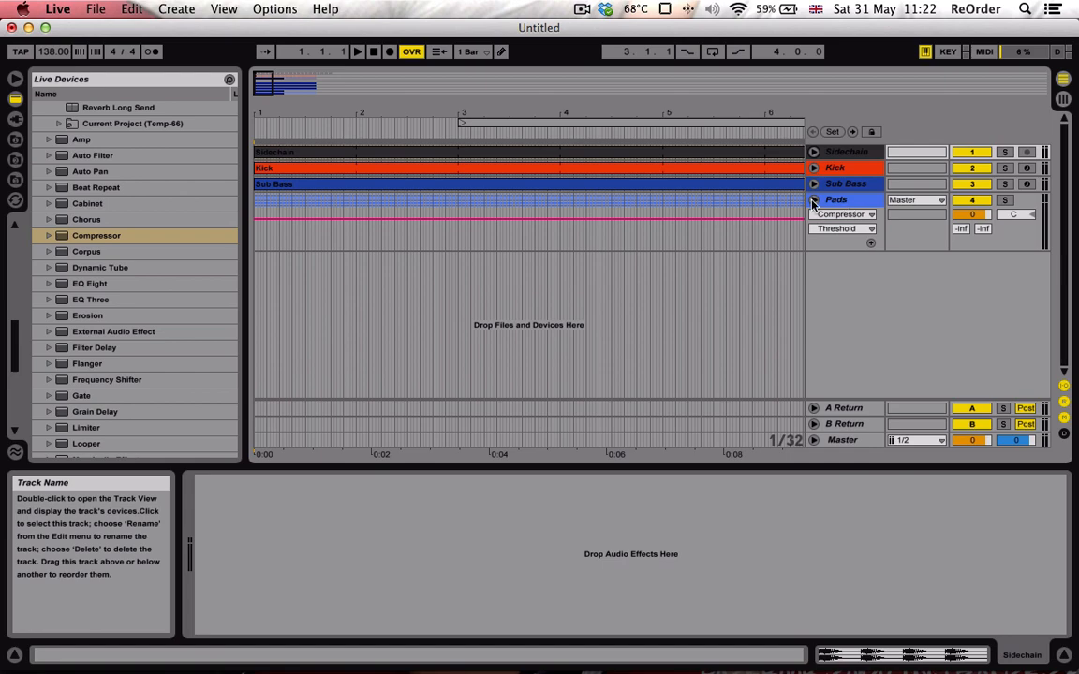
left_click(814, 200)
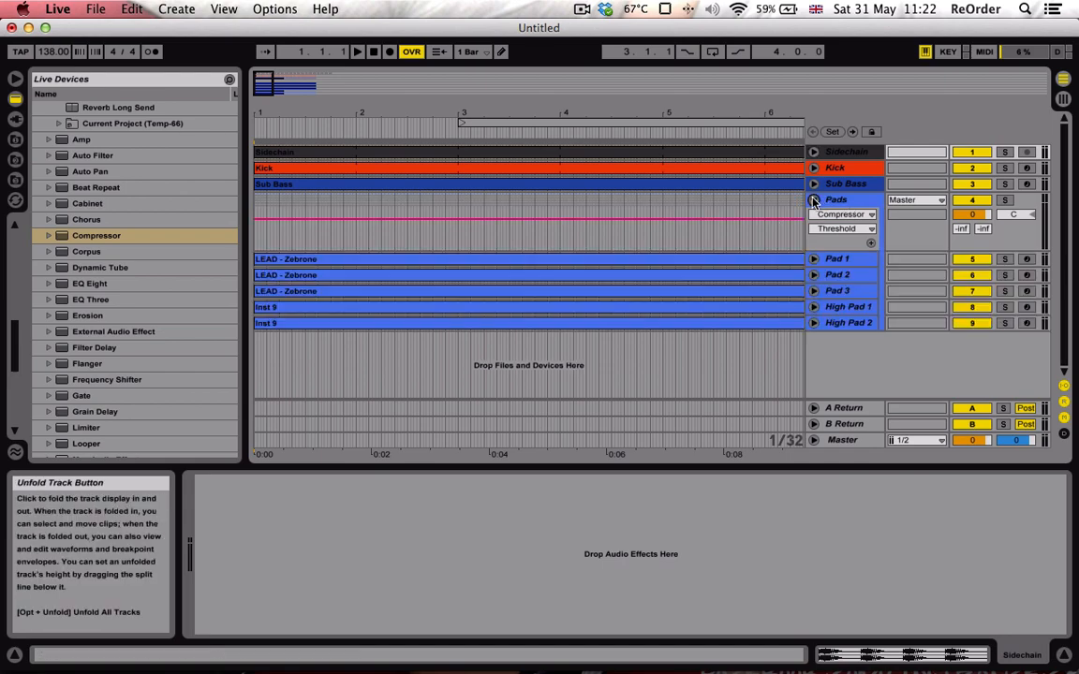
left_click(813, 200)
left_click(843, 185)
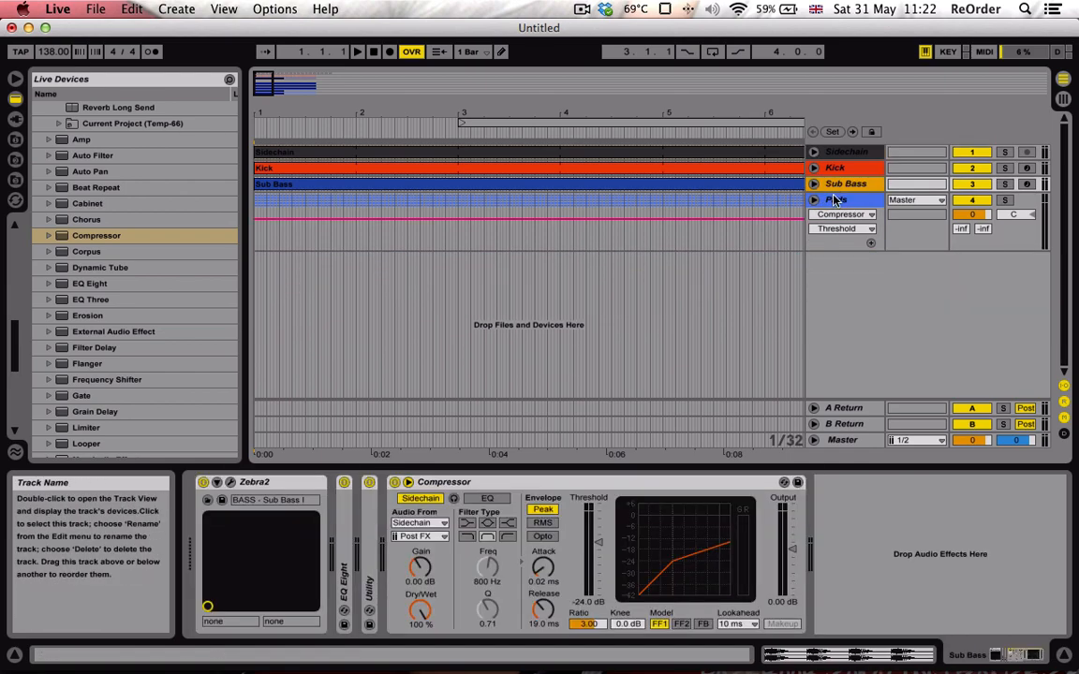
left_click(836, 202)
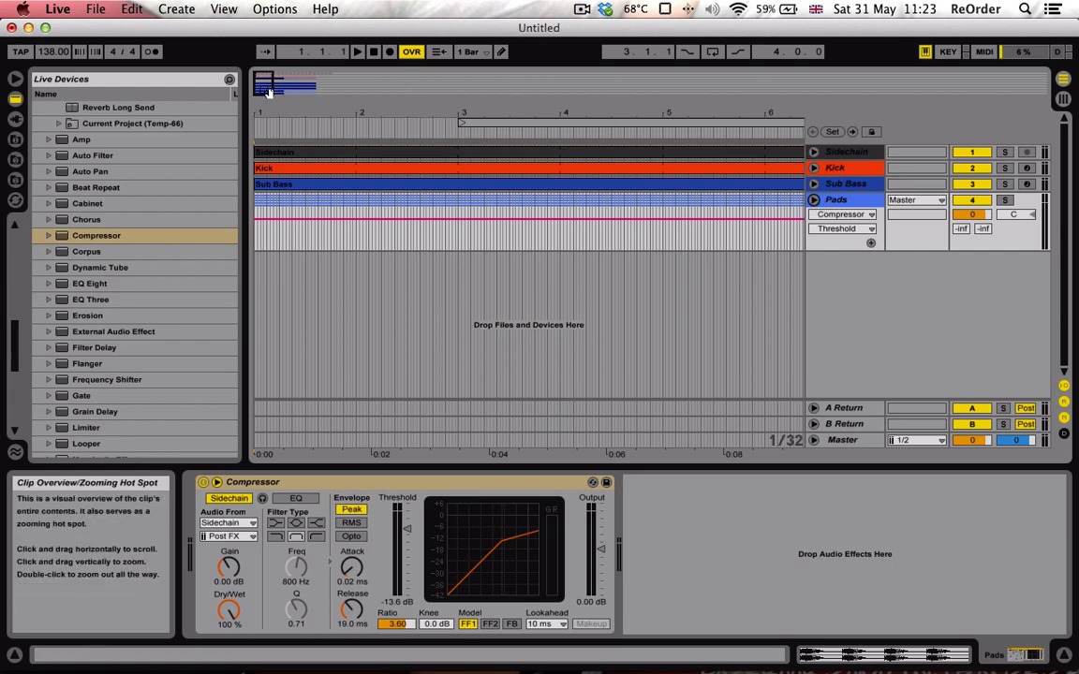
Review the full length of the arrangement and the devices behind the Sub Bass, Kick and Sidechain clips.
left_click_drag(269, 92, 269, 35)
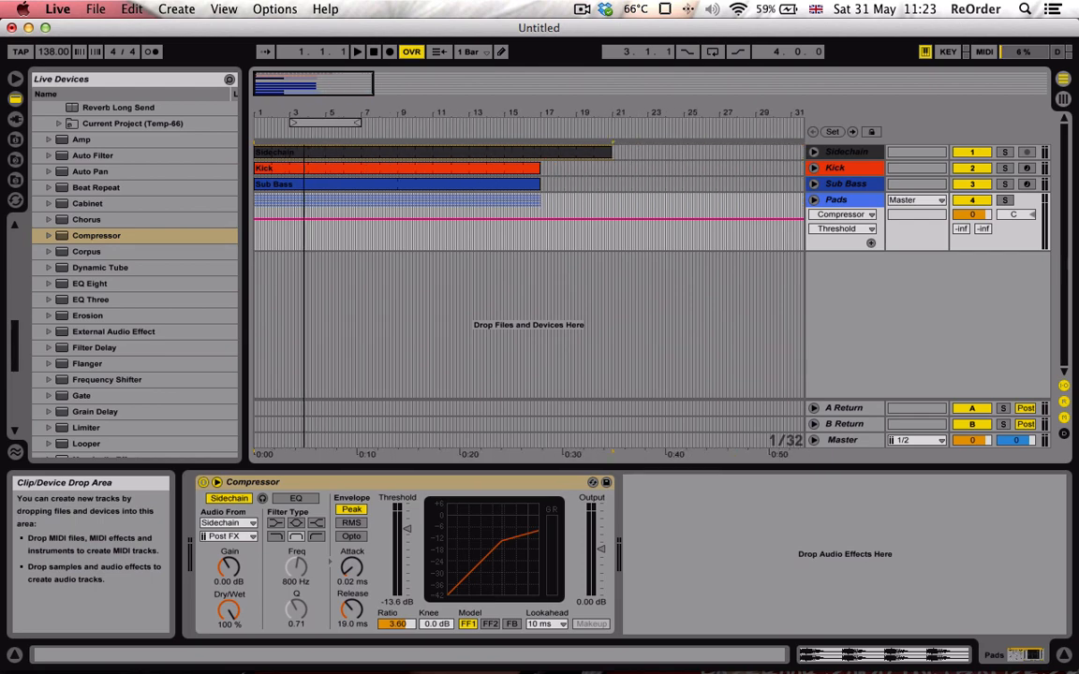
left_click_drag(288, 92, 291, 103)
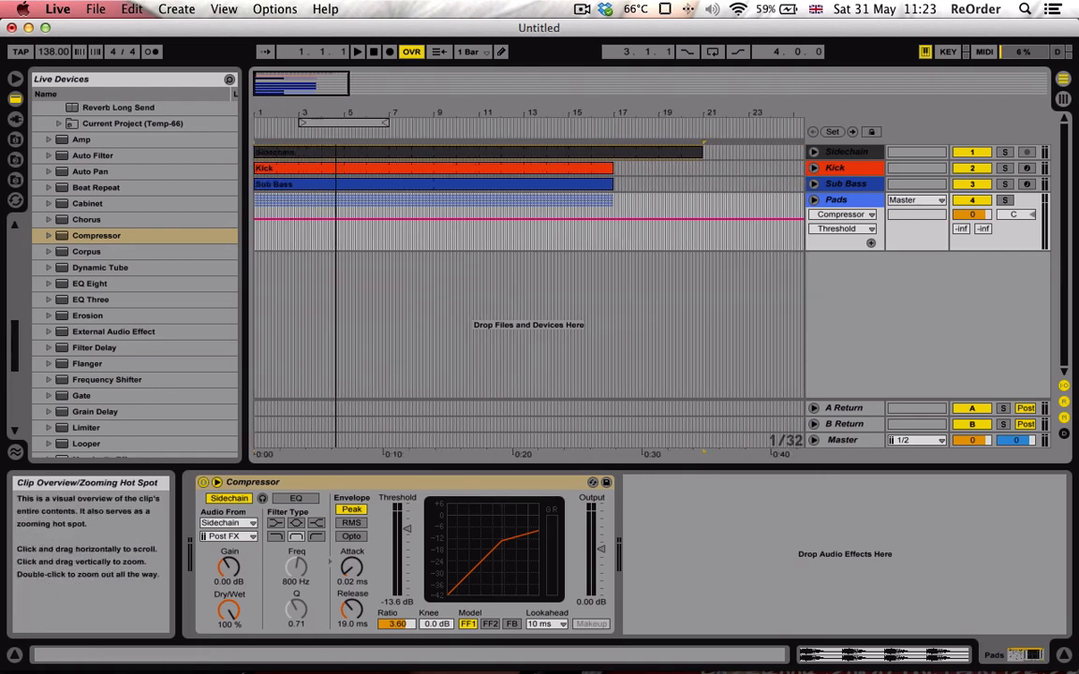
left_click(305, 184)
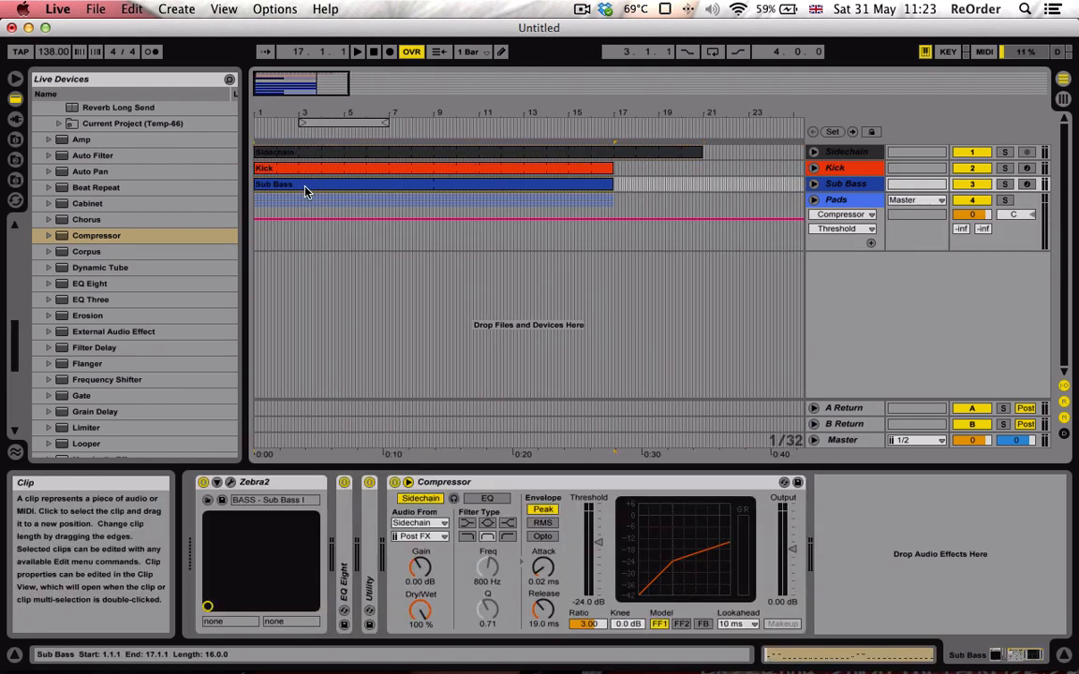
left_click(274, 170)
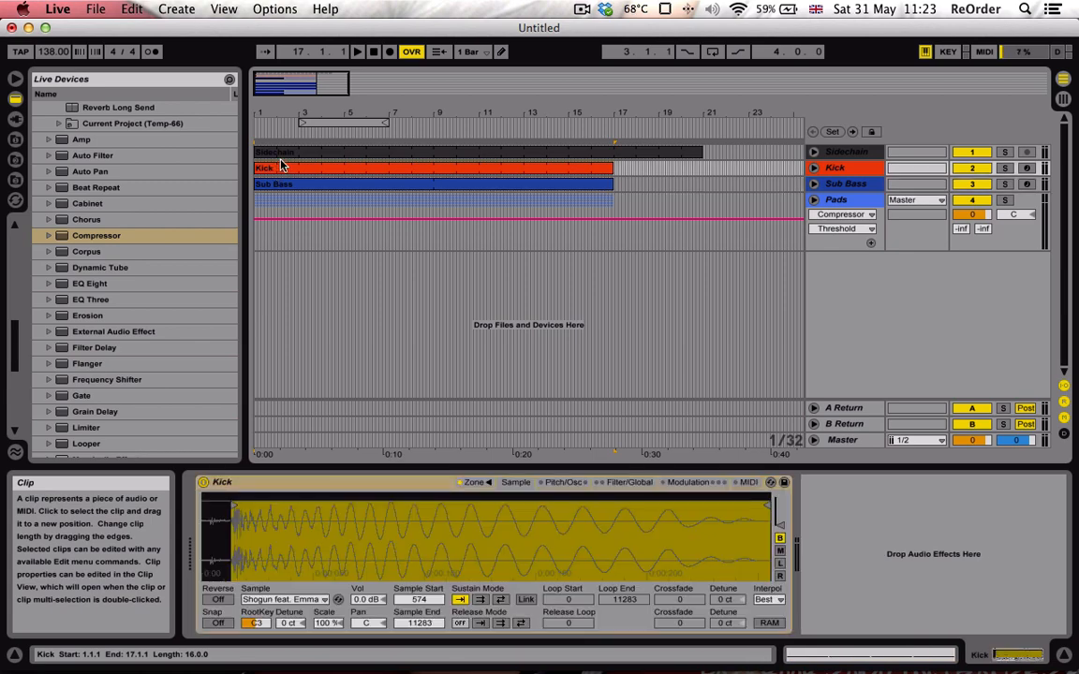
left_click(286, 153)
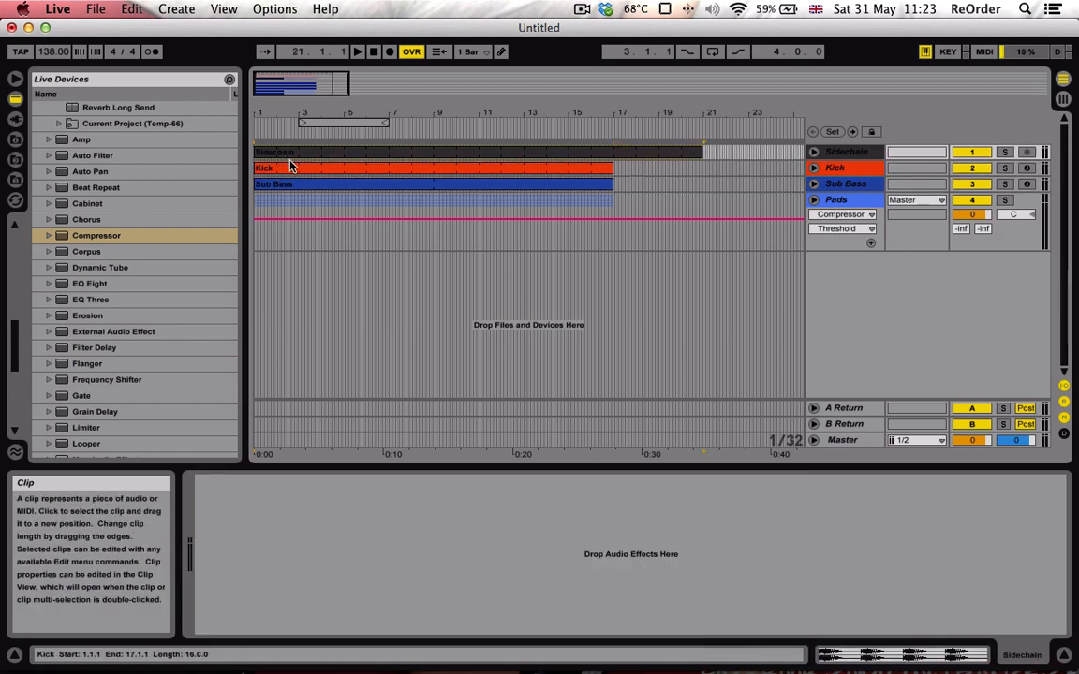
left_click(269, 184)
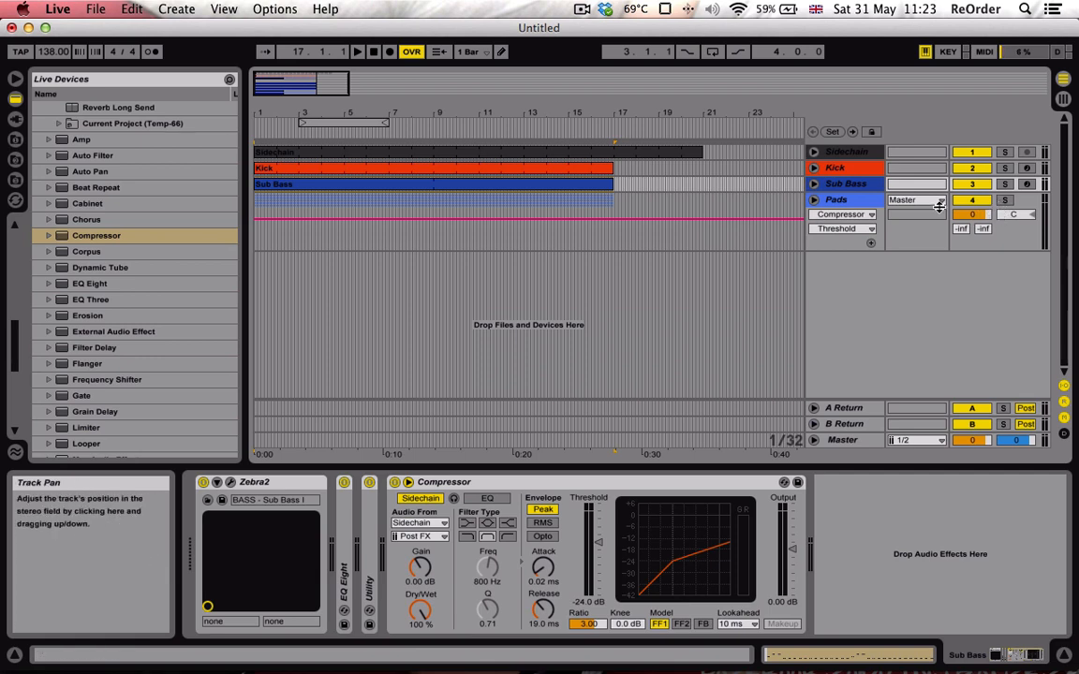
Play the arrangement with the grid set to 8 bars, checking the compressors on the Pads and Sub Bass tracks.
key("space")
right_click(664, 198)
left_click(686, 265)
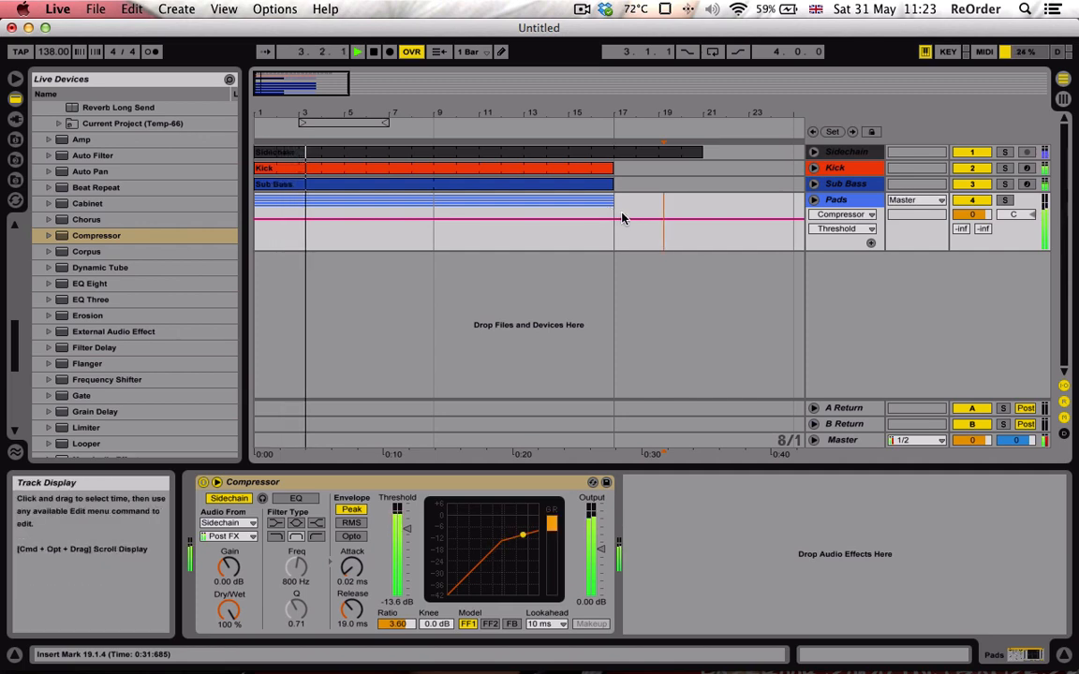
left_click(842, 184)
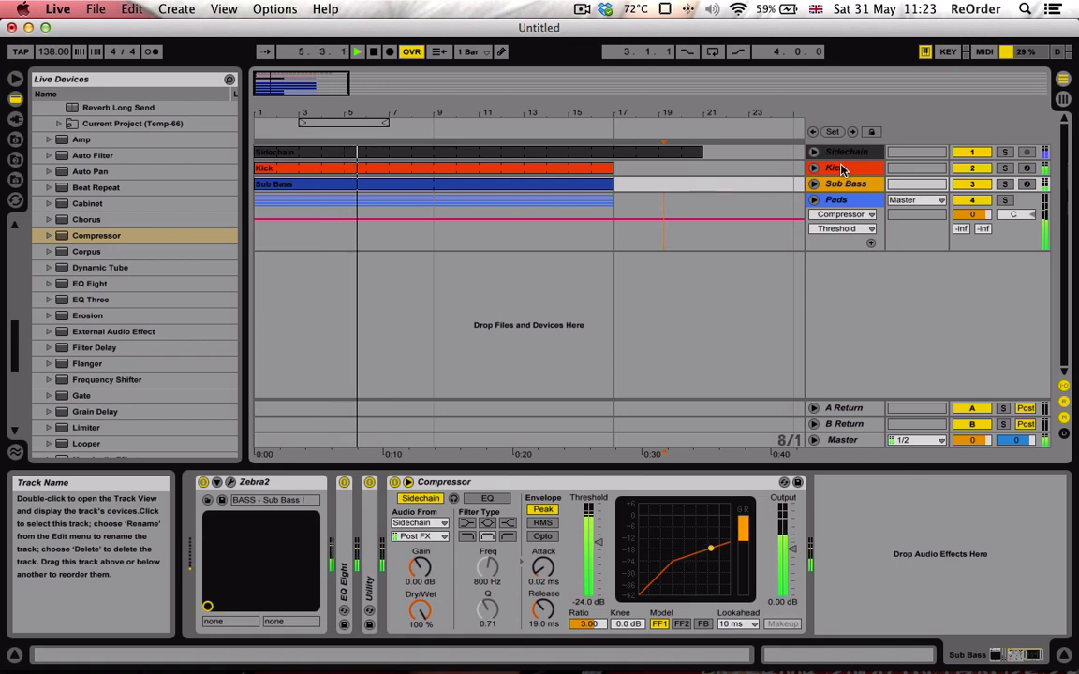
Delete the Kick, Sub Bass and Pads material from bar 9 to bar 17, leaving the Sidechain clip in place.
left_click(588, 212)
left_click_drag(586, 212, 463, 178)
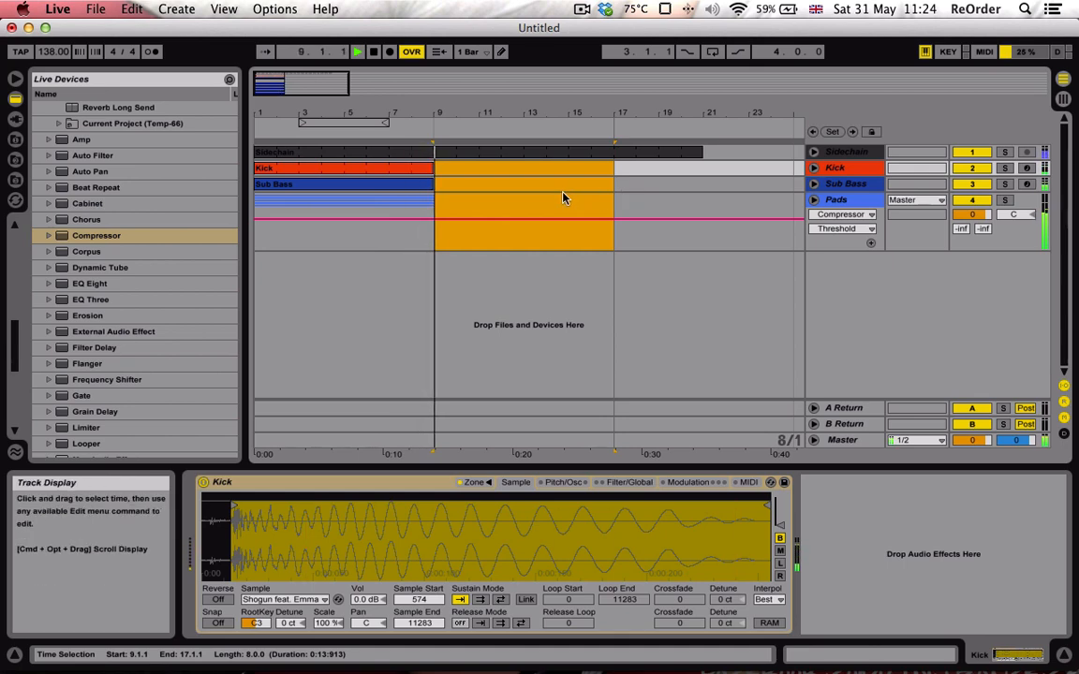
left_click(538, 156)
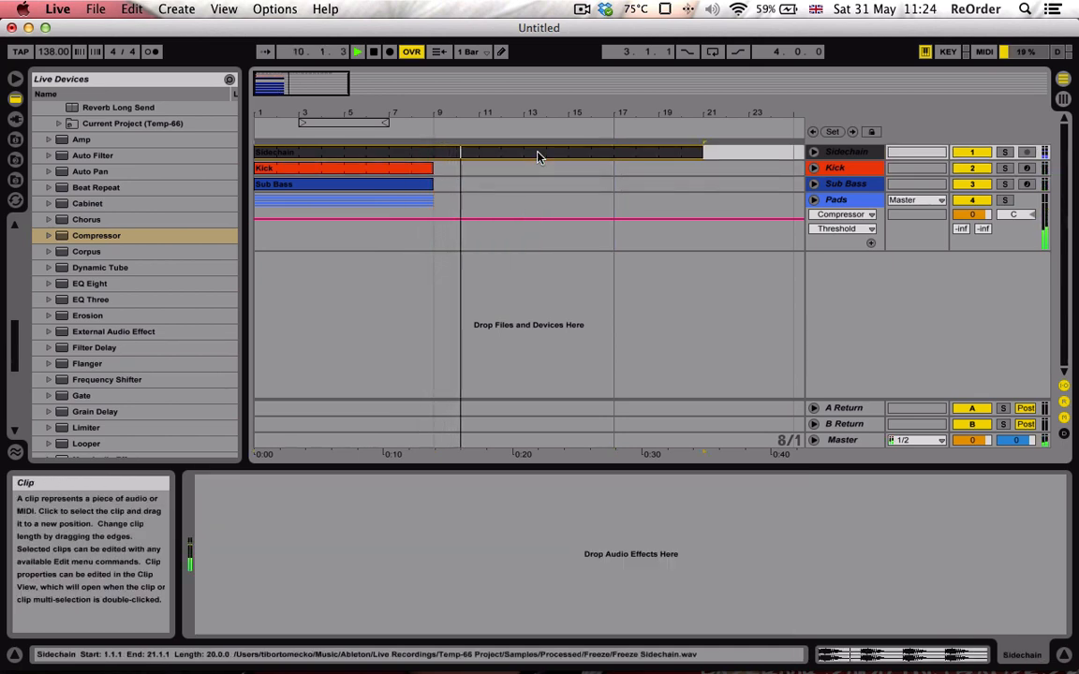
Switch off the sidechain compressors on the Pads group and the Sub Bass track.
left_click(829, 201)
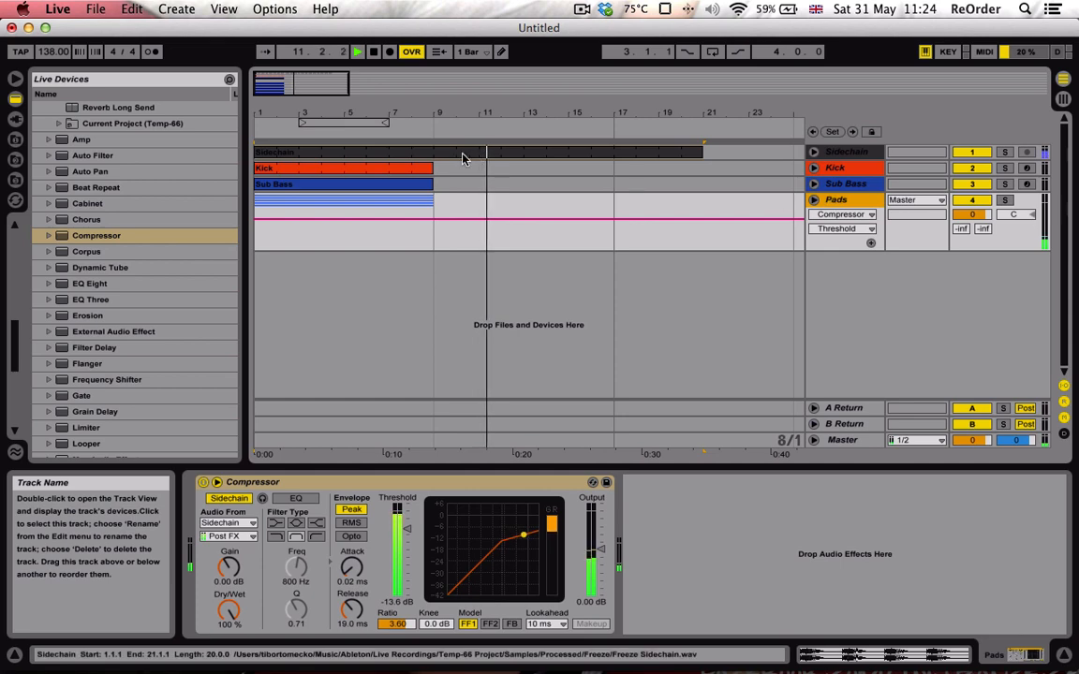
left_click(410, 154)
left_click(829, 201)
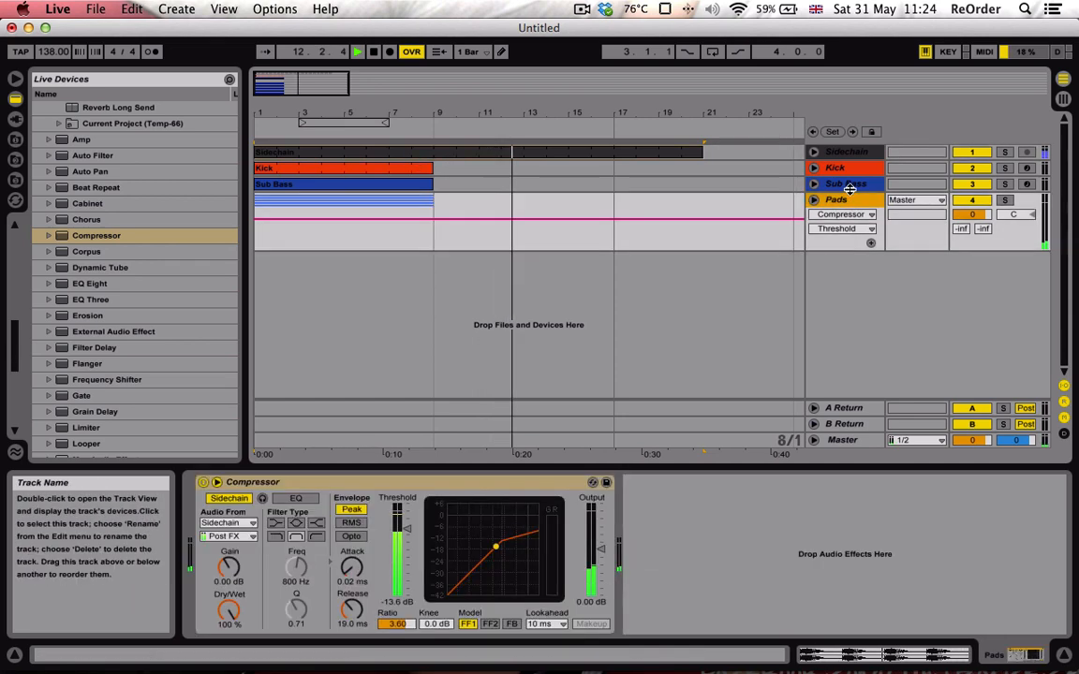
left_click(202, 483)
left_click(846, 184)
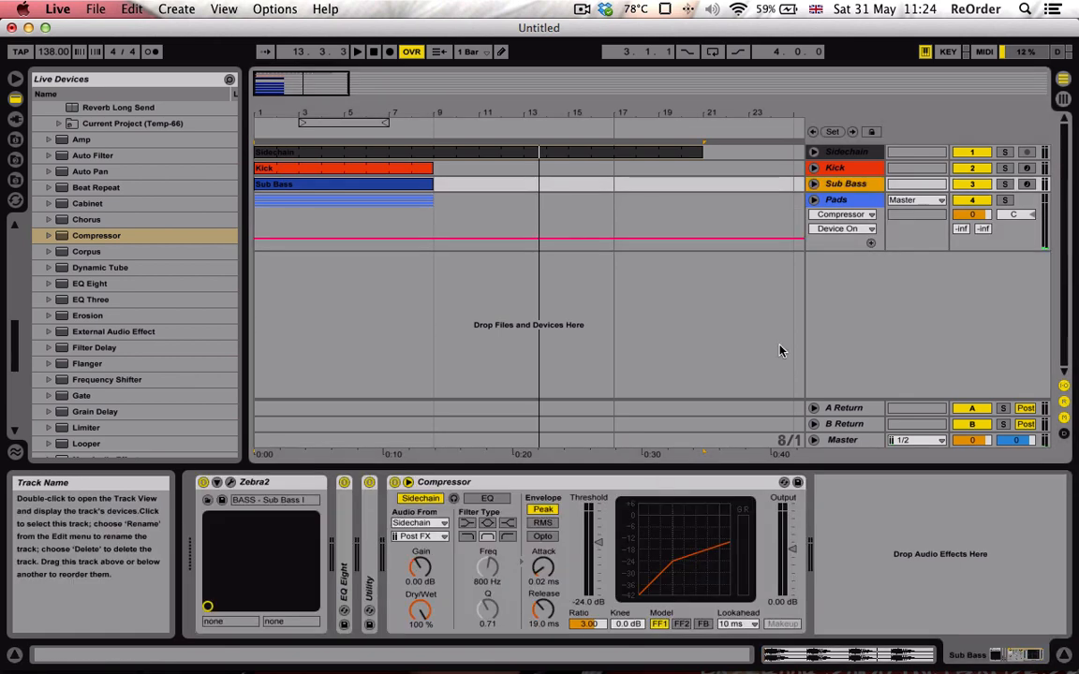
left_click(814, 200)
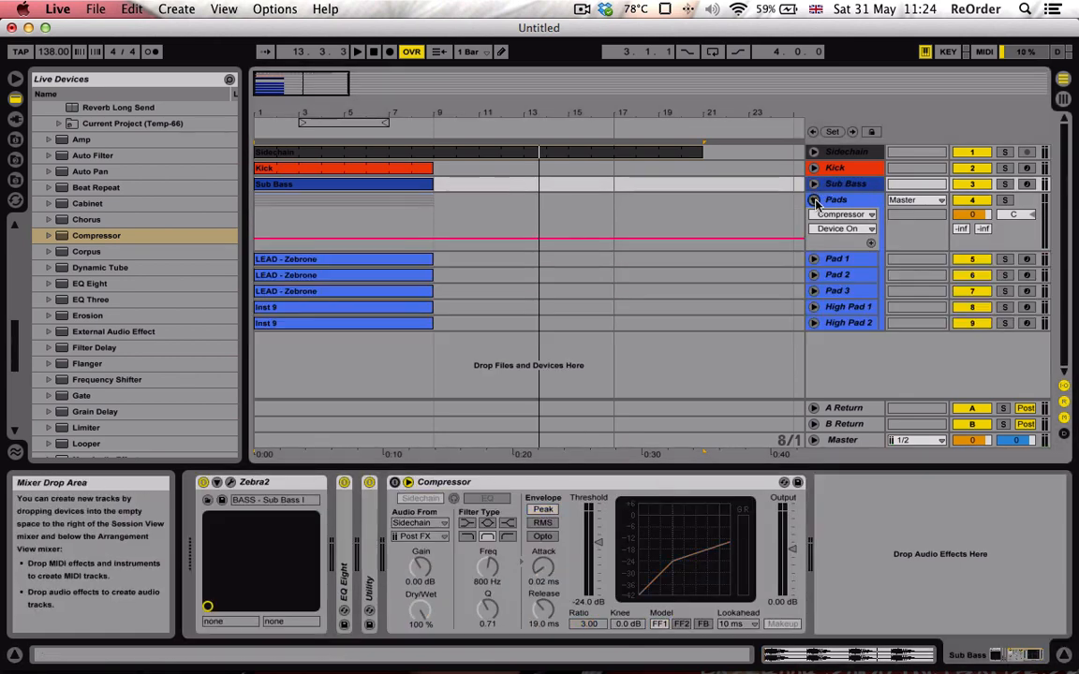
left_click(814, 200)
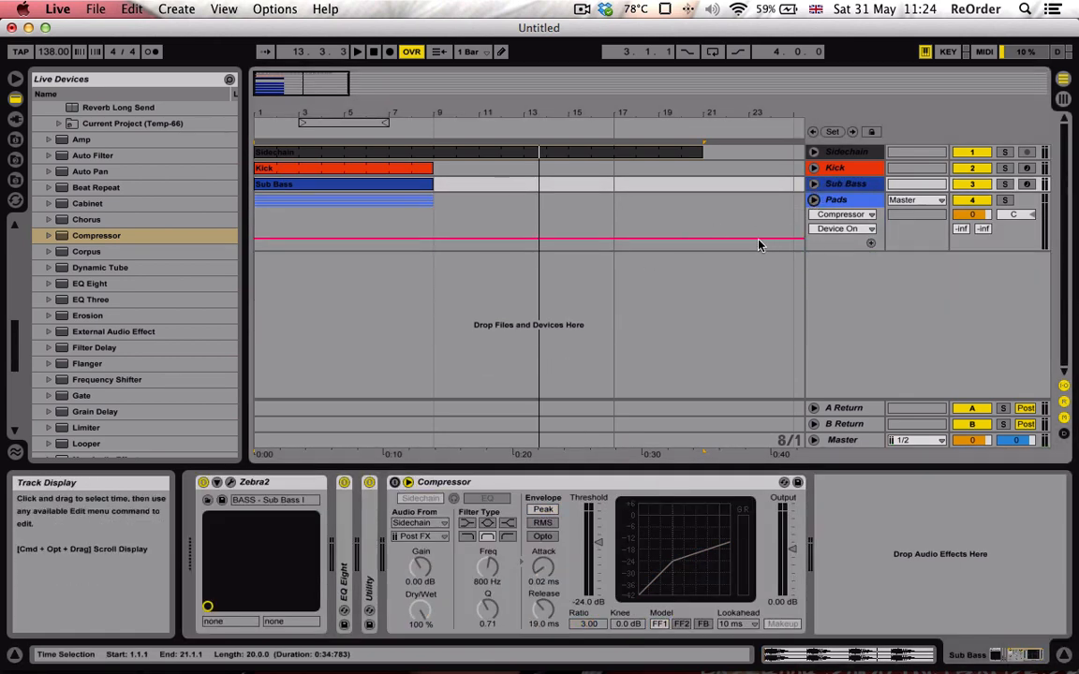
Play the arrangement from bar 1 with the compressors off to hear the unducked Sub Bass and Pads.
key("space")
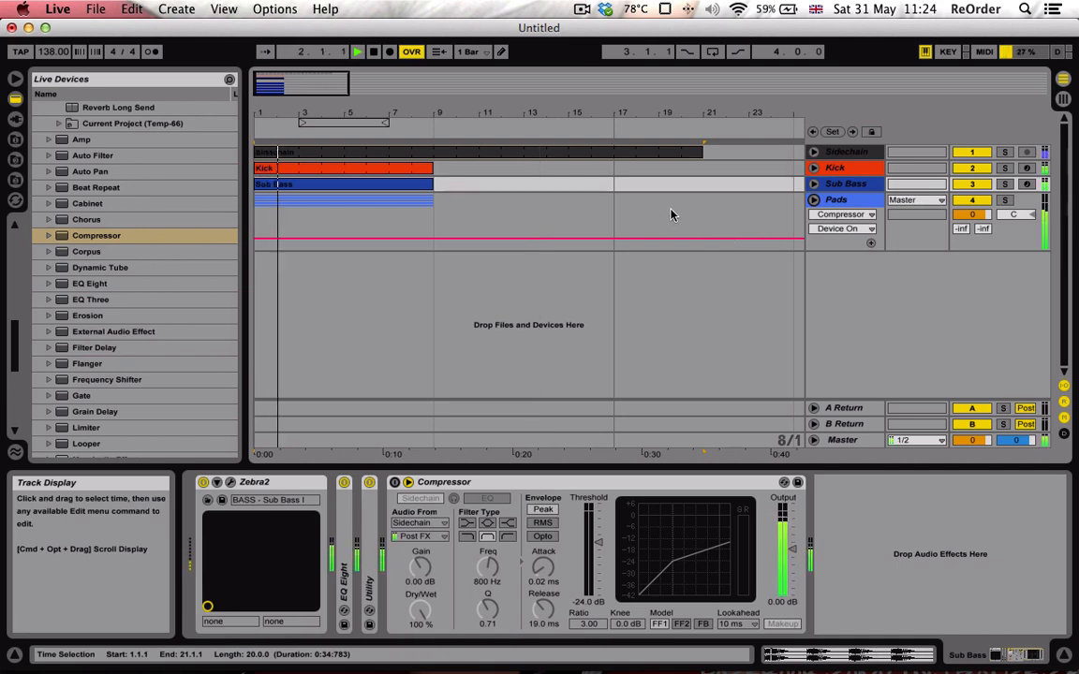
left_click_drag(271, 79, 271, 85)
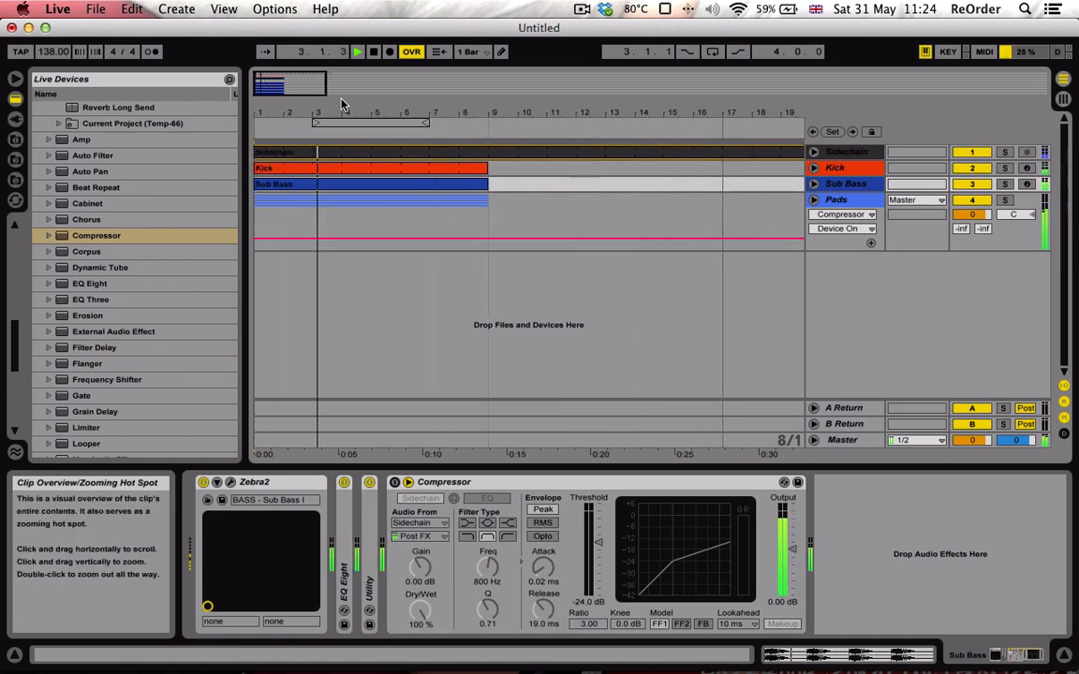
left_click(836, 169)
left_click(845, 152)
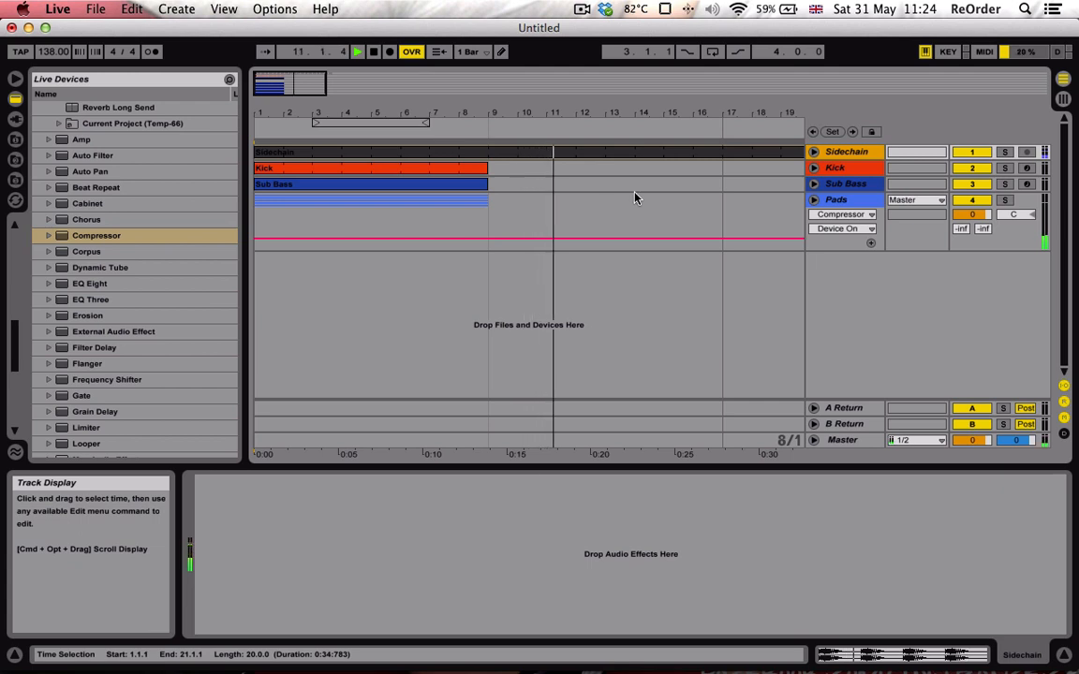
Delete the Compressor from the Pads group track.
left_click(836, 199)
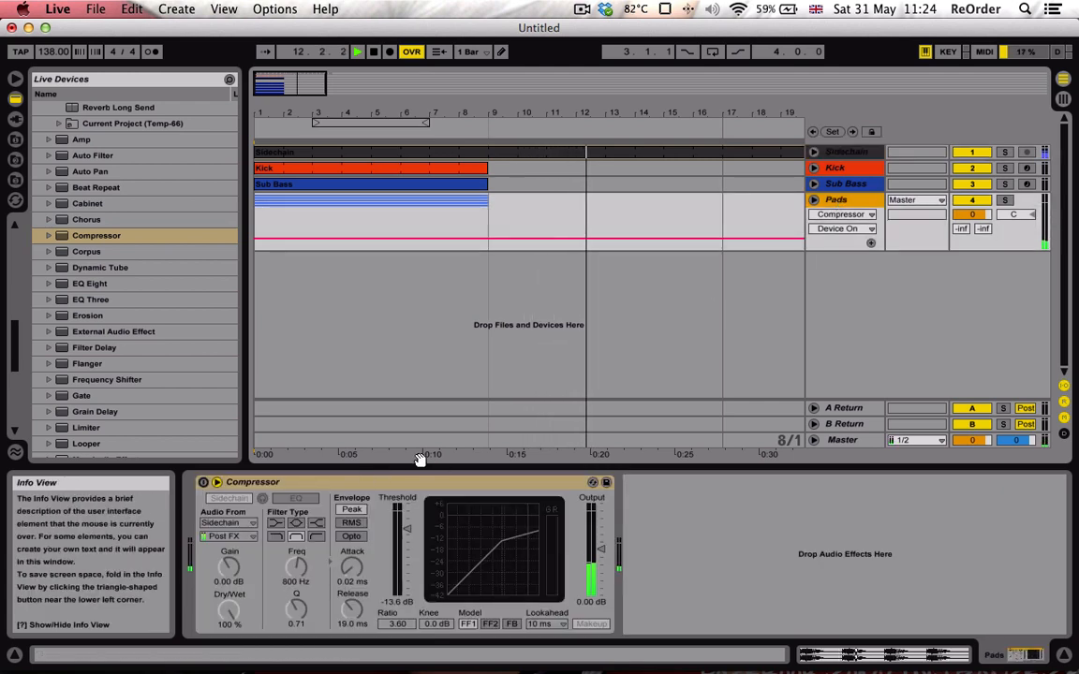
left_click(381, 483)
key("Delete")
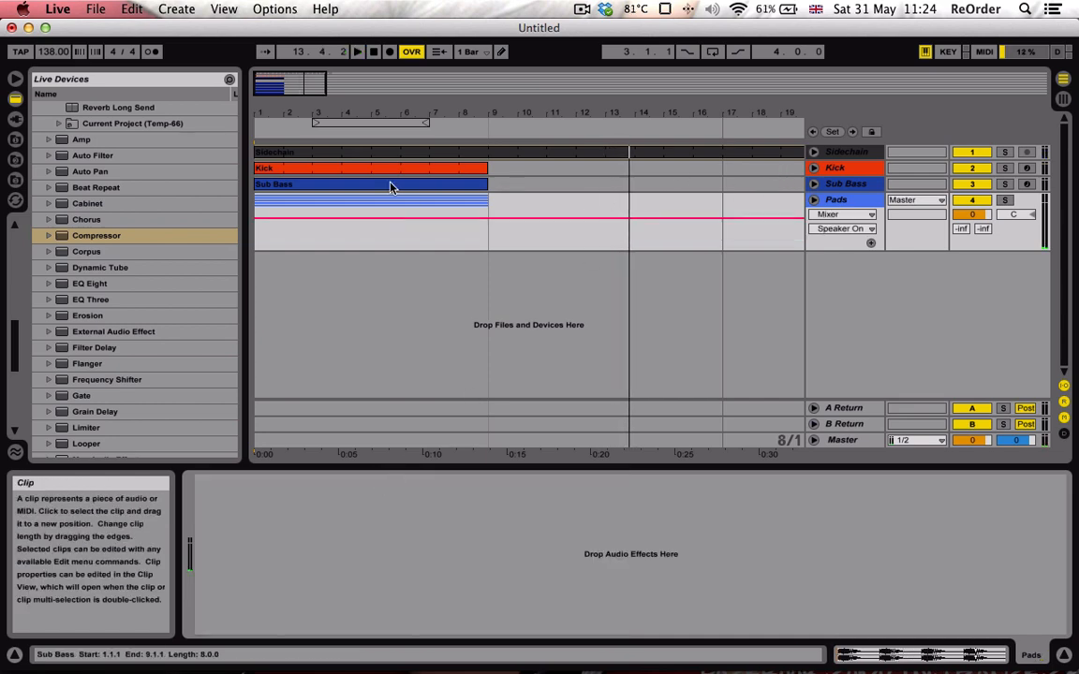
Check the tracks inside the Pads group and fold the Pads track to its minimum height.
left_click(364, 176)
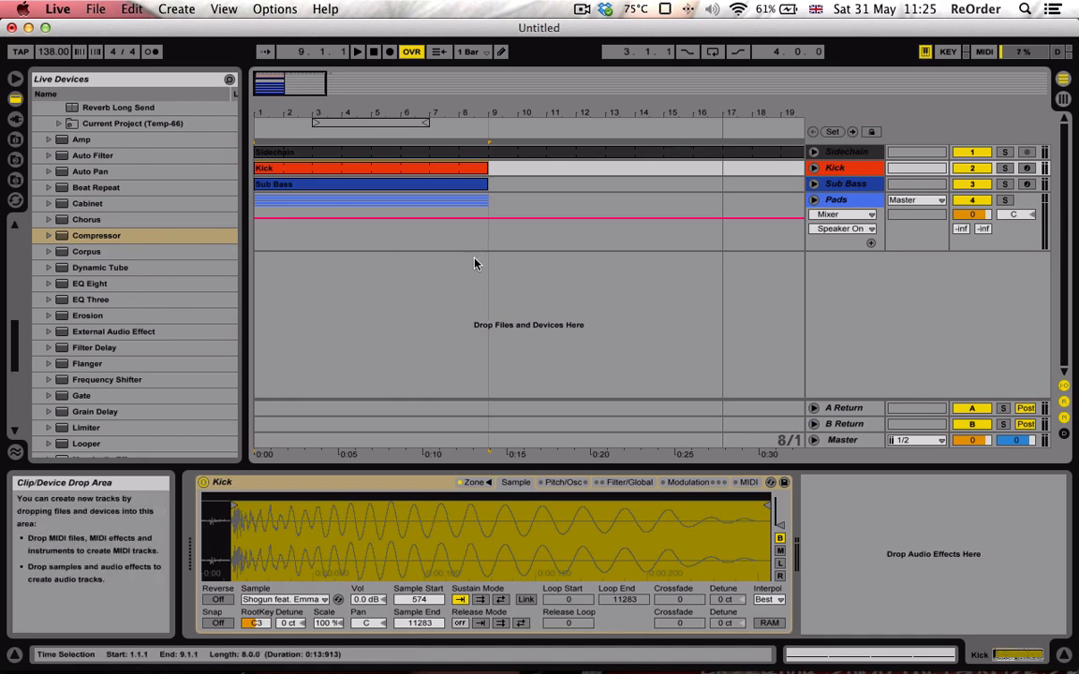
left_click(813, 200)
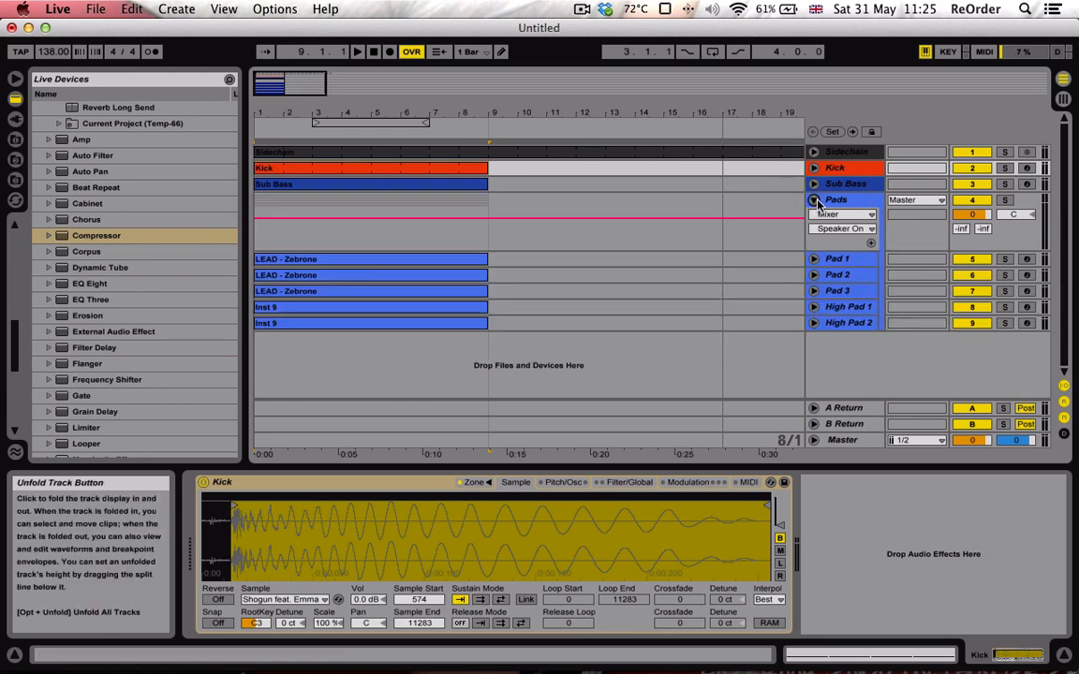
left_click(814, 201)
left_click_drag(823, 242, 823, 208)
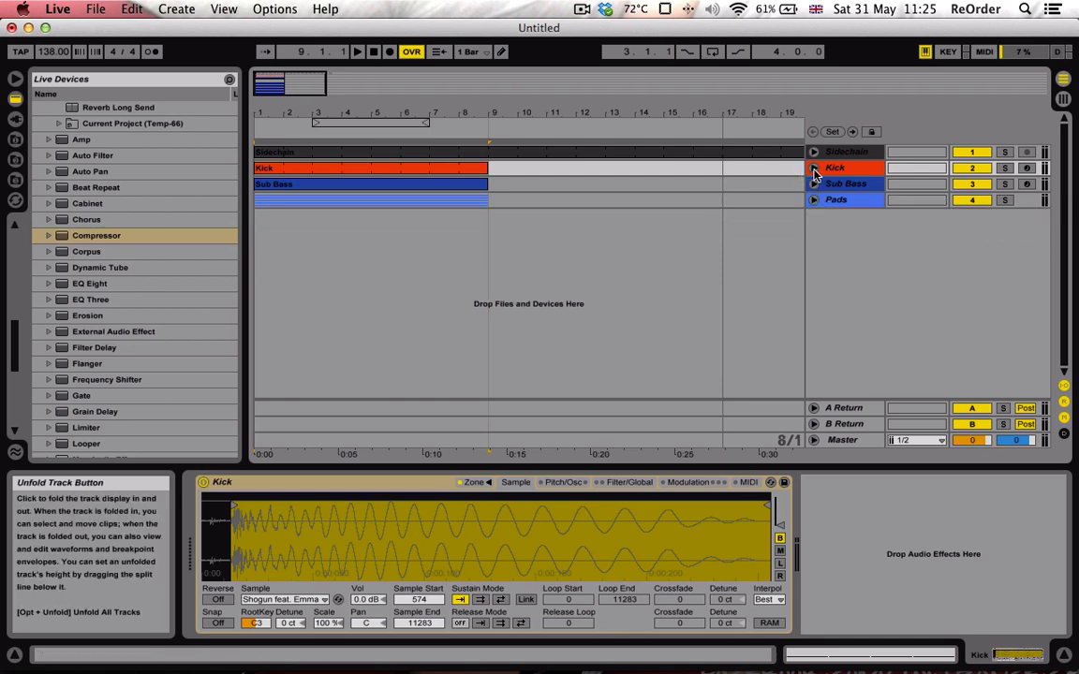
Unfold the Kick track and set the arrangement grid to 1 bar.
left_click(813, 168)
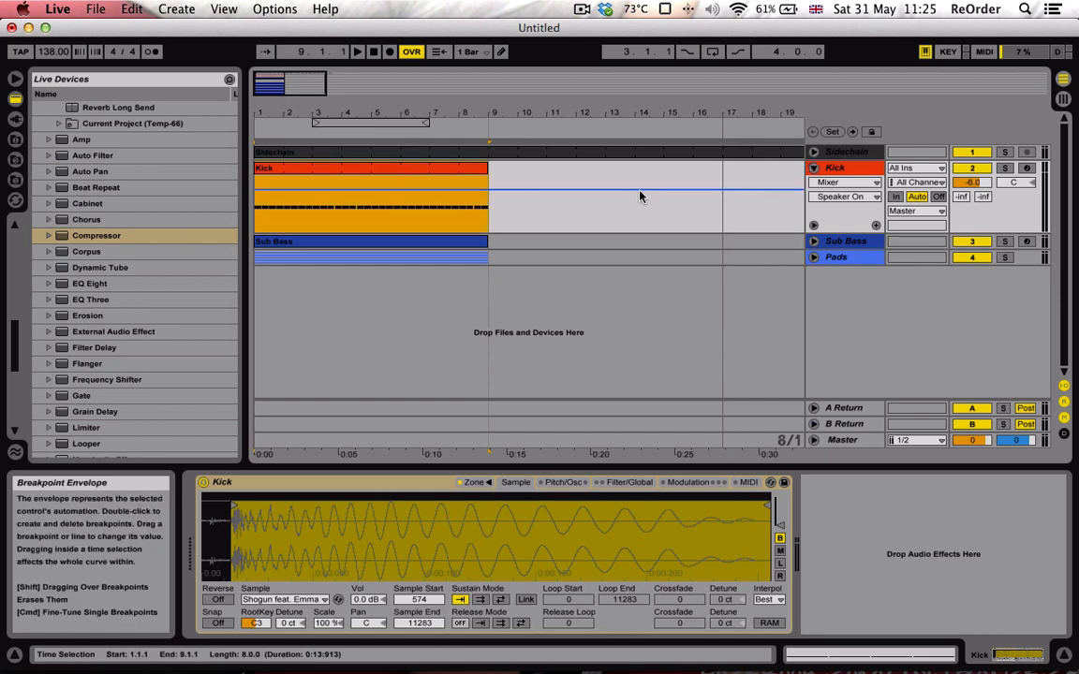
right_click(524, 181)
left_click(686, 308)
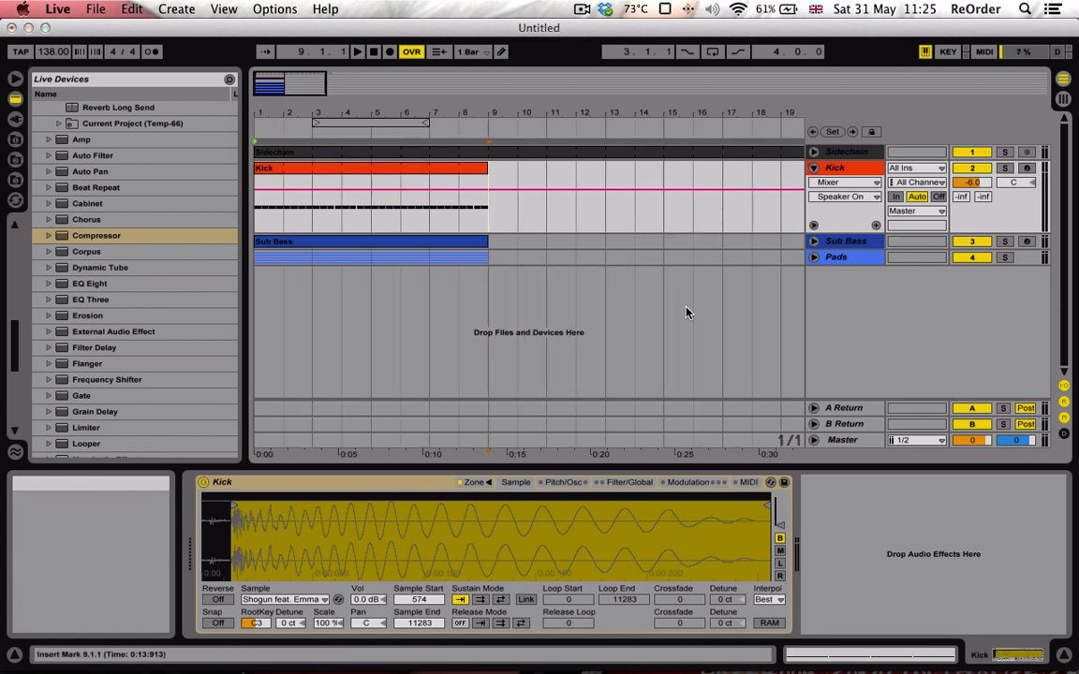
Shorten the Kick clip to end at bar 8 and delete its section from bar 2 to bar 3.
left_click_drag(488, 177, 467, 177)
left_click(458, 209)
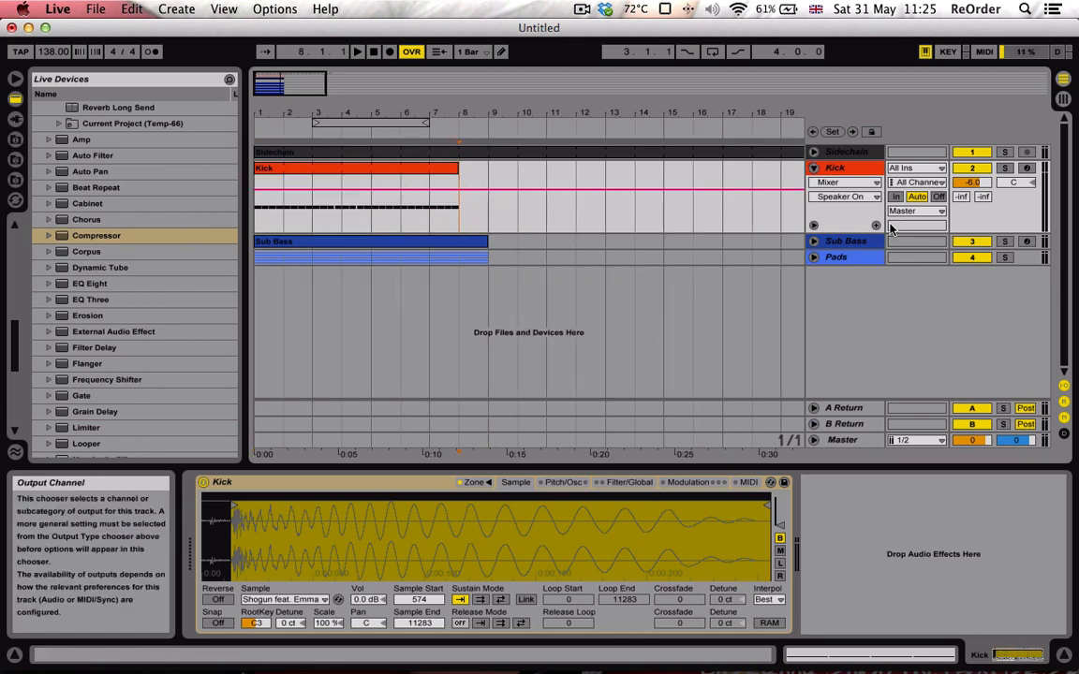
left_click_drag(299, 203, 314, 203)
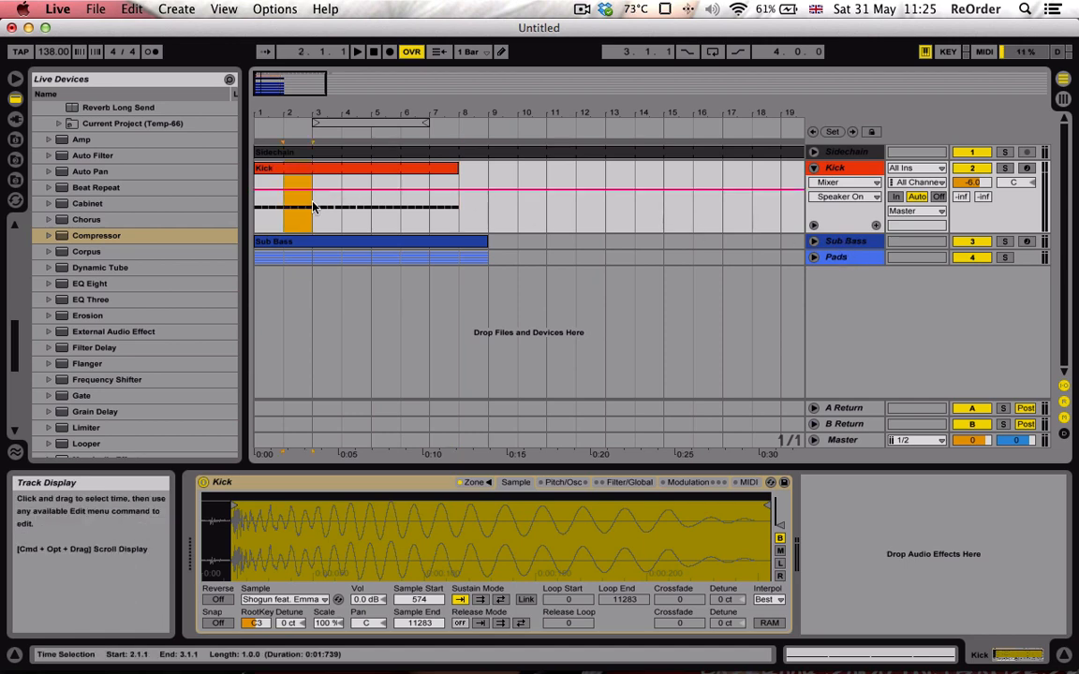
key("Delete")
Select the one-bar Kick clip at bar 1 and look over the tracks inside the Pads group.
left_click(263, 178)
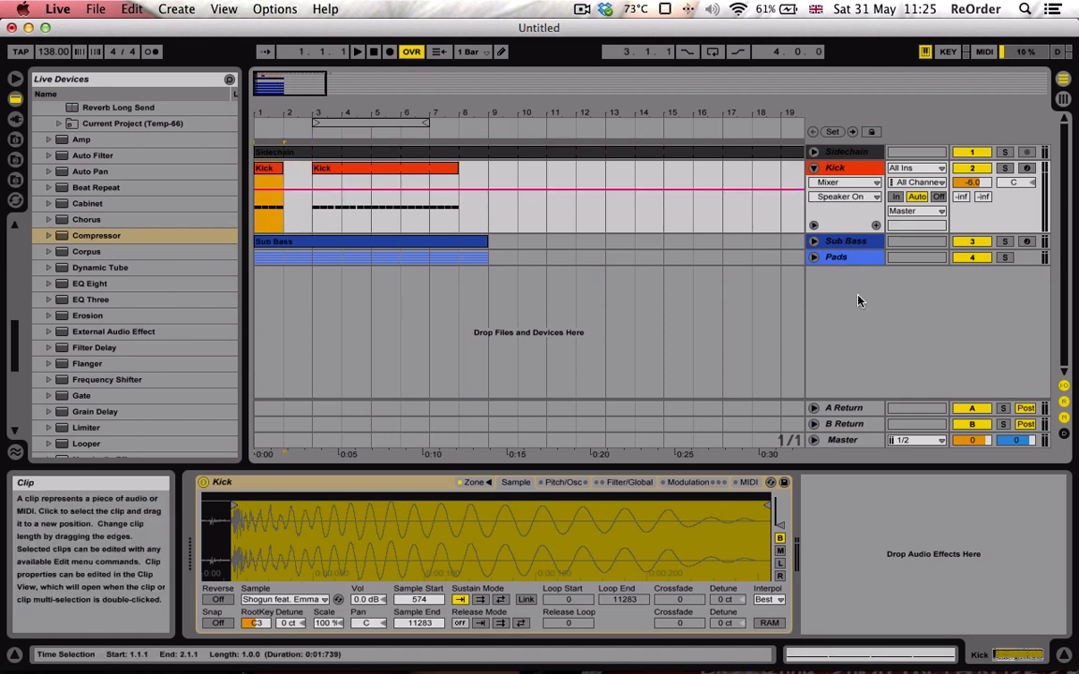
left_click(813, 257)
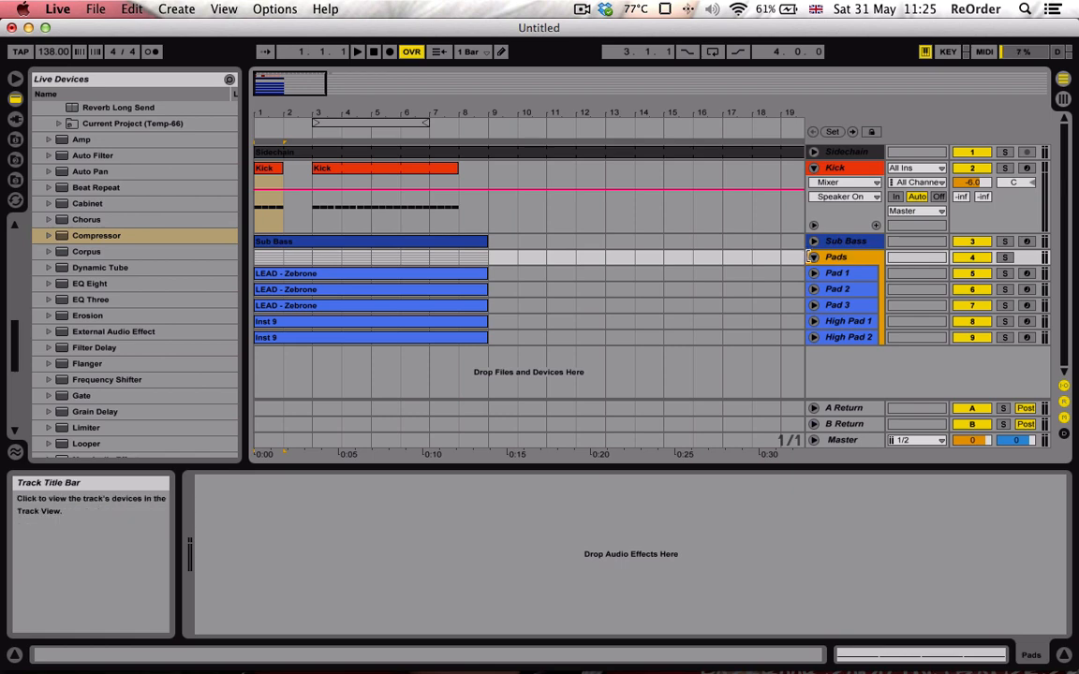
left_click(813, 257)
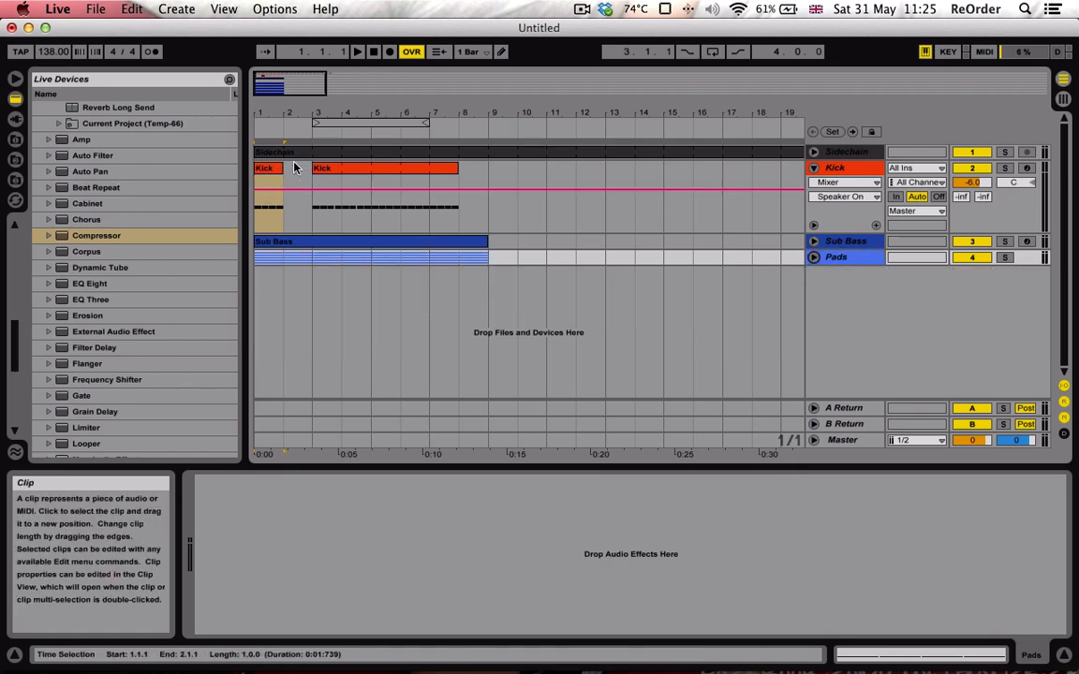
Fill the Kick track from bar 1 to bar 9 with one continuous clip.
left_click(464, 175, "shift")
left_click_drag(466, 175, 489, 170)
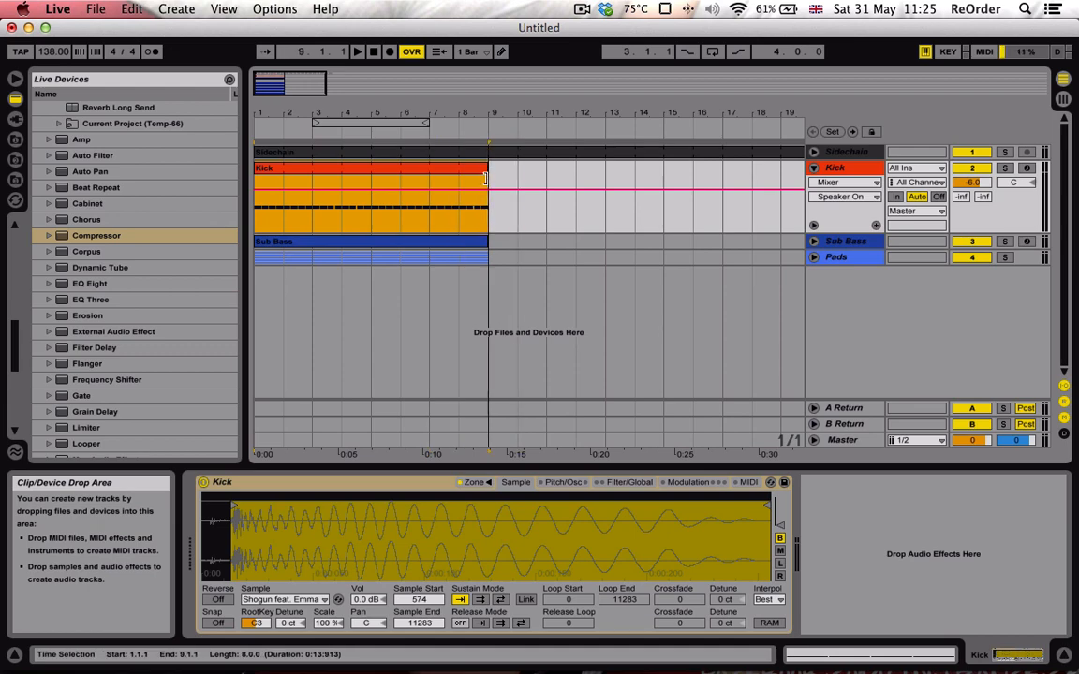
Unfold the Sidechain track and select its audio clip for a closer look at the kick waveform.
left_click(812, 153)
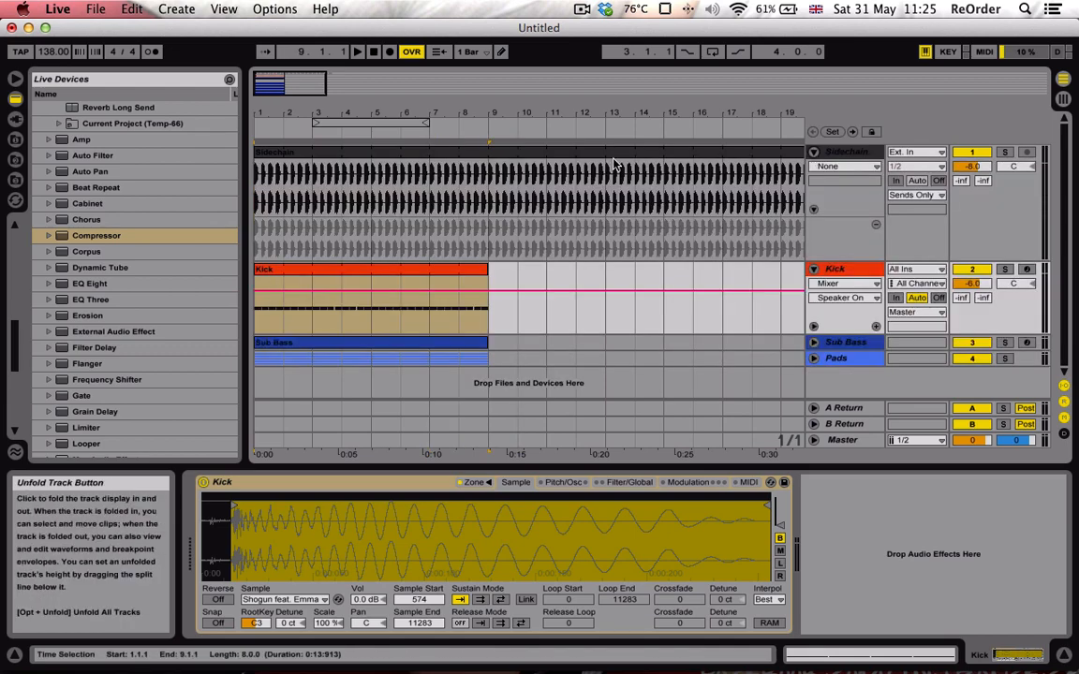
left_click(393, 164)
left_click_drag(286, 87, 320, 216)
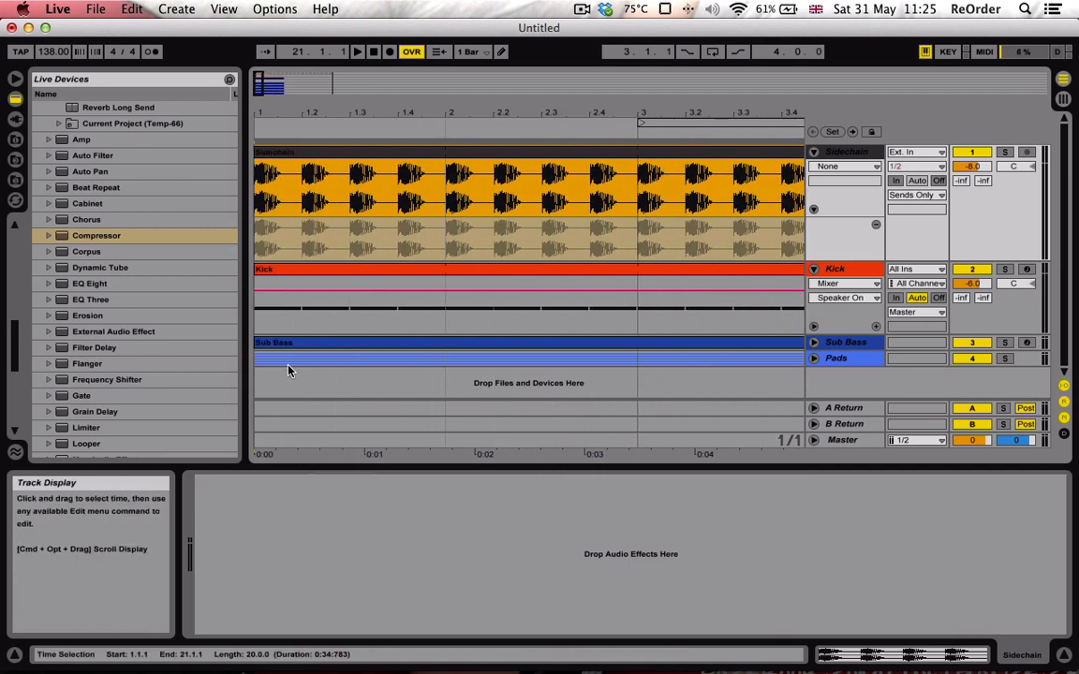
Route the Sidechain track's output to Master, solo the track and play it from the start of its clip.
left_click(843, 152)
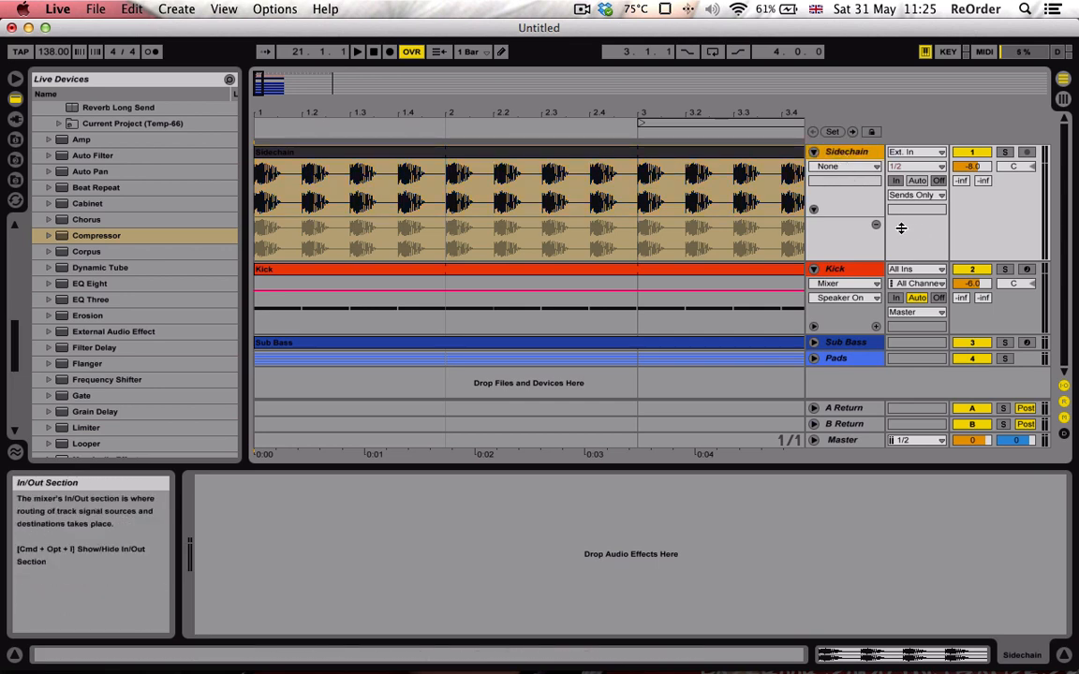
left_click(941, 195)
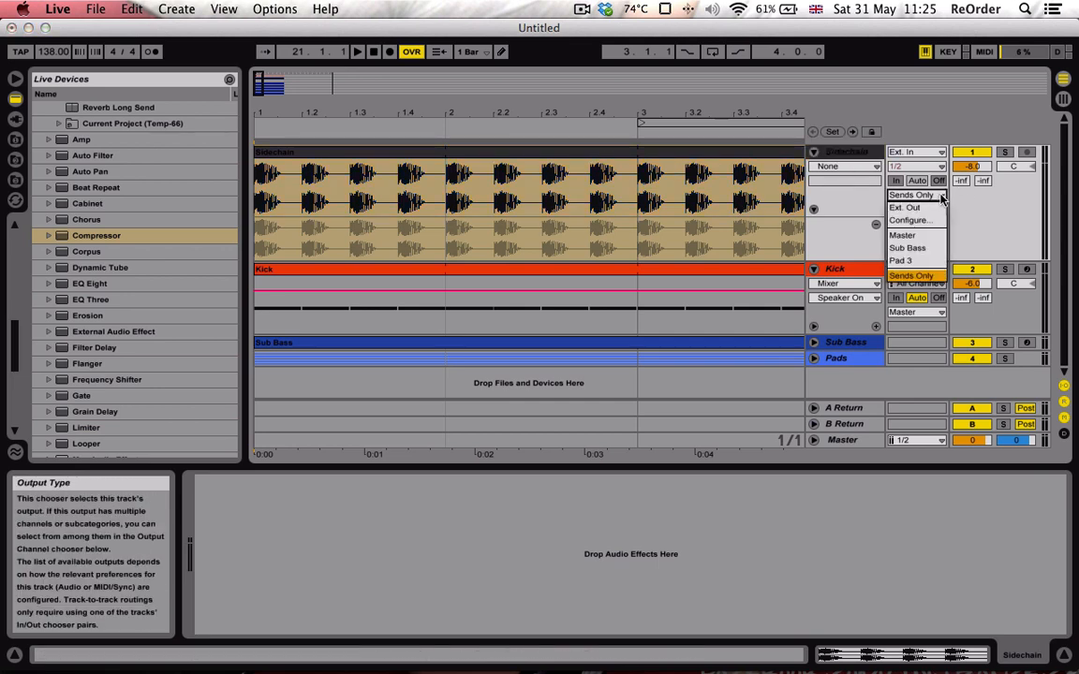
left_click(941, 196)
left_click(941, 196)
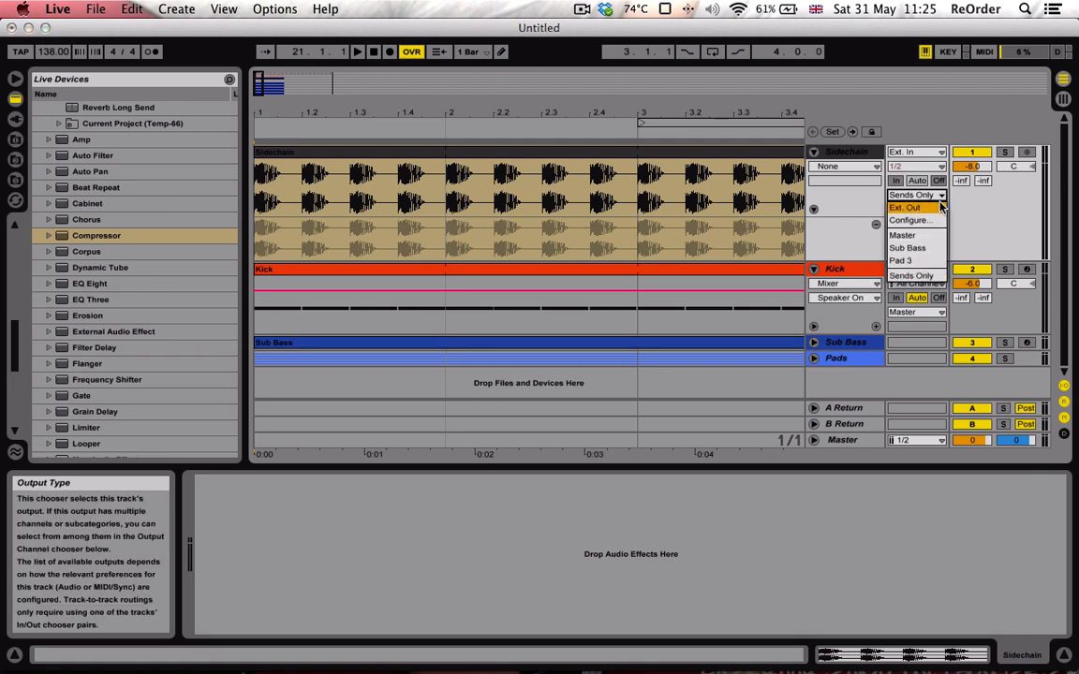
left_click(902, 235)
left_click(674, 152)
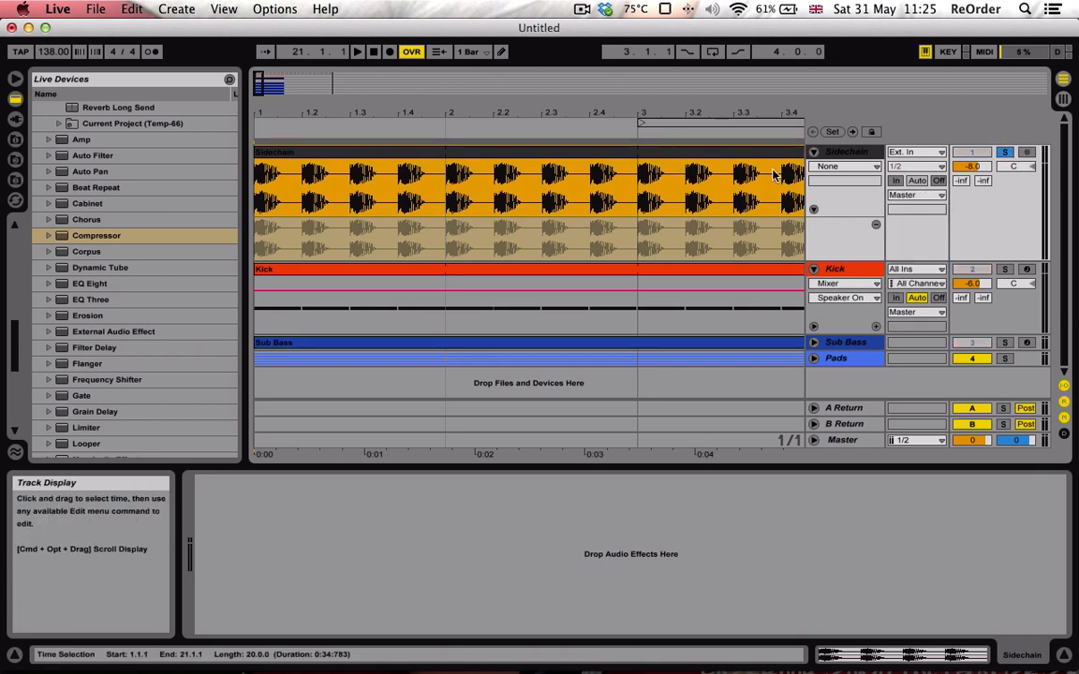
key("space")
Set the Sidechain track's output back to Sends Only and stop playback.
left_click(936, 195)
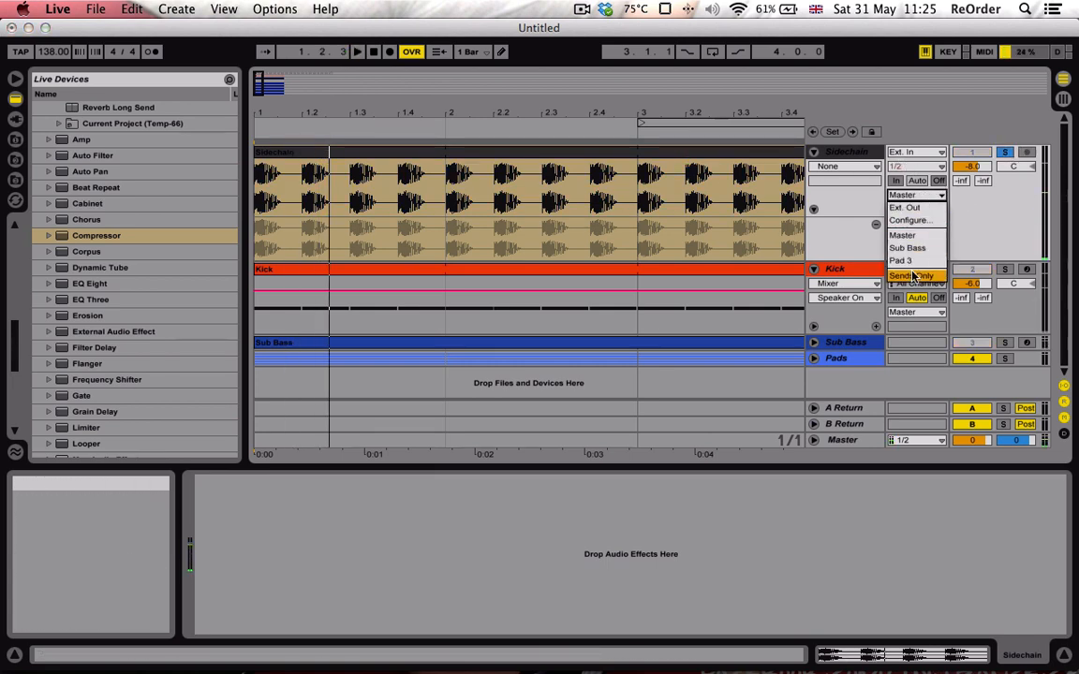
left_click(913, 276)
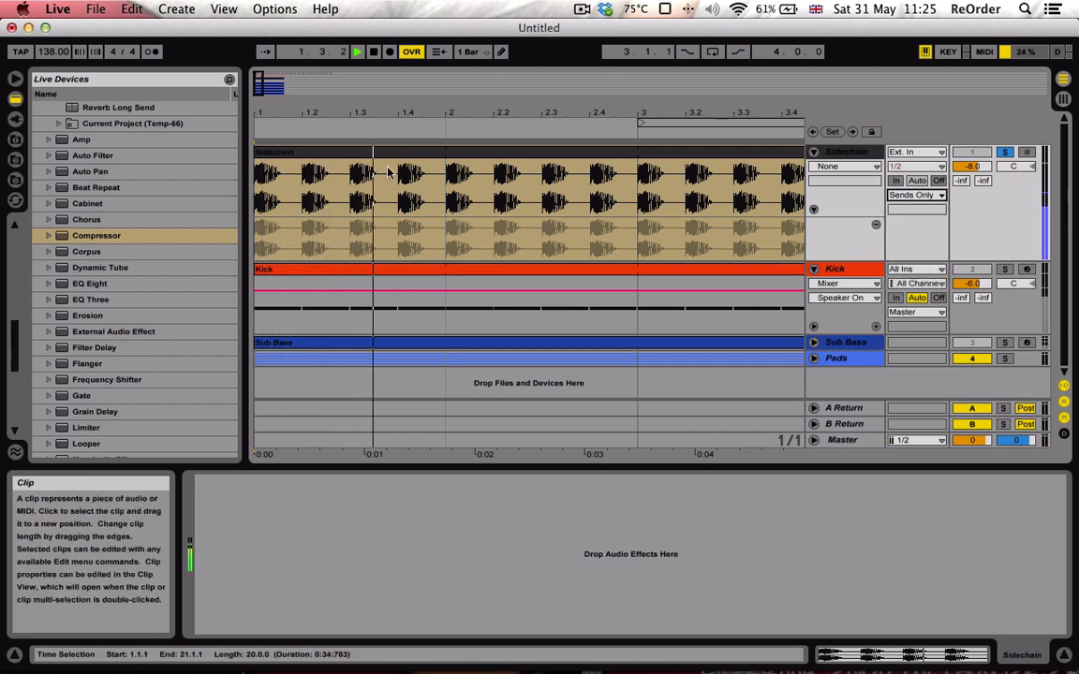
key("space")
Select the Sidechain clip and set the arrangement's fixed grid to 1/8.
left_click(328, 153)
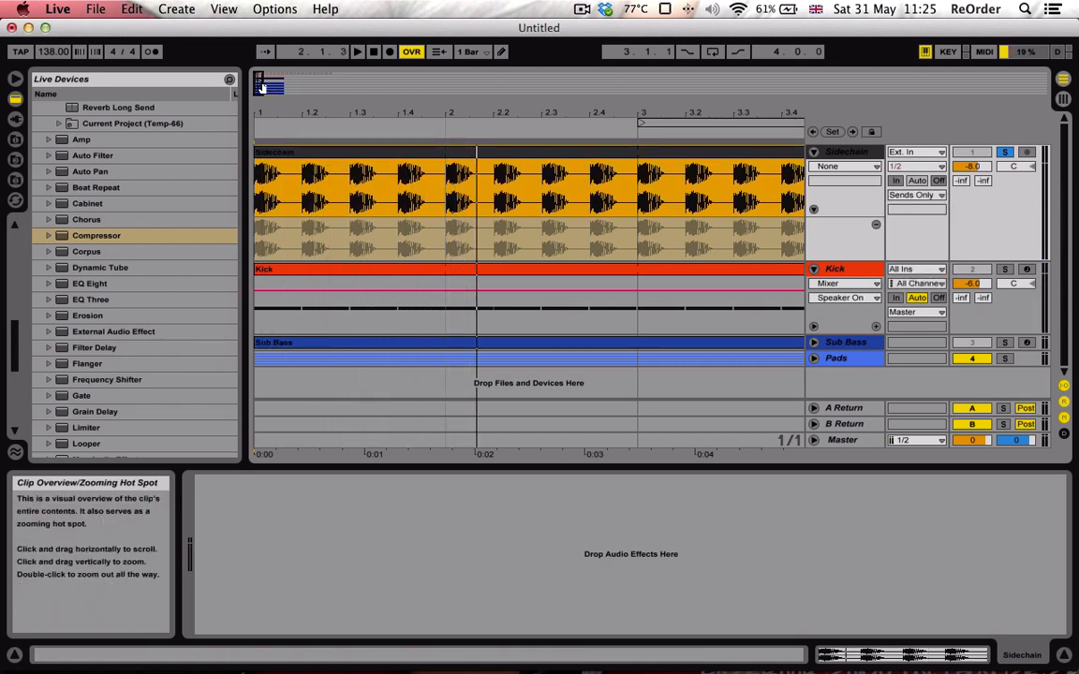
left_click_drag(262, 84, 428, 203)
right_click(428, 203)
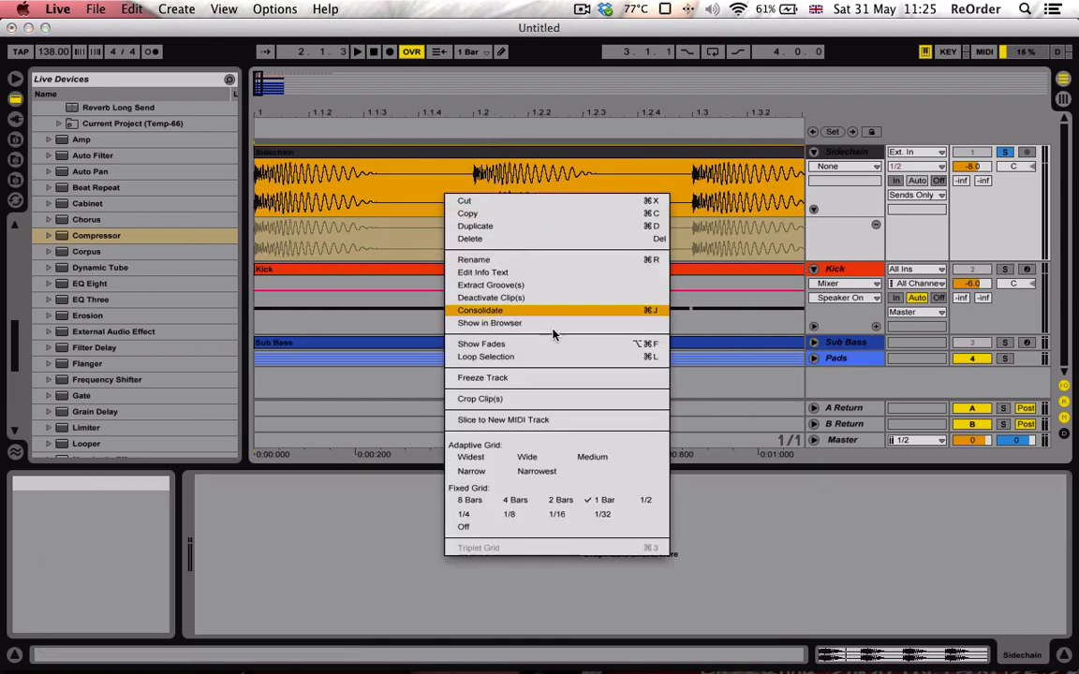
left_click(645, 499)
right_click(378, 182)
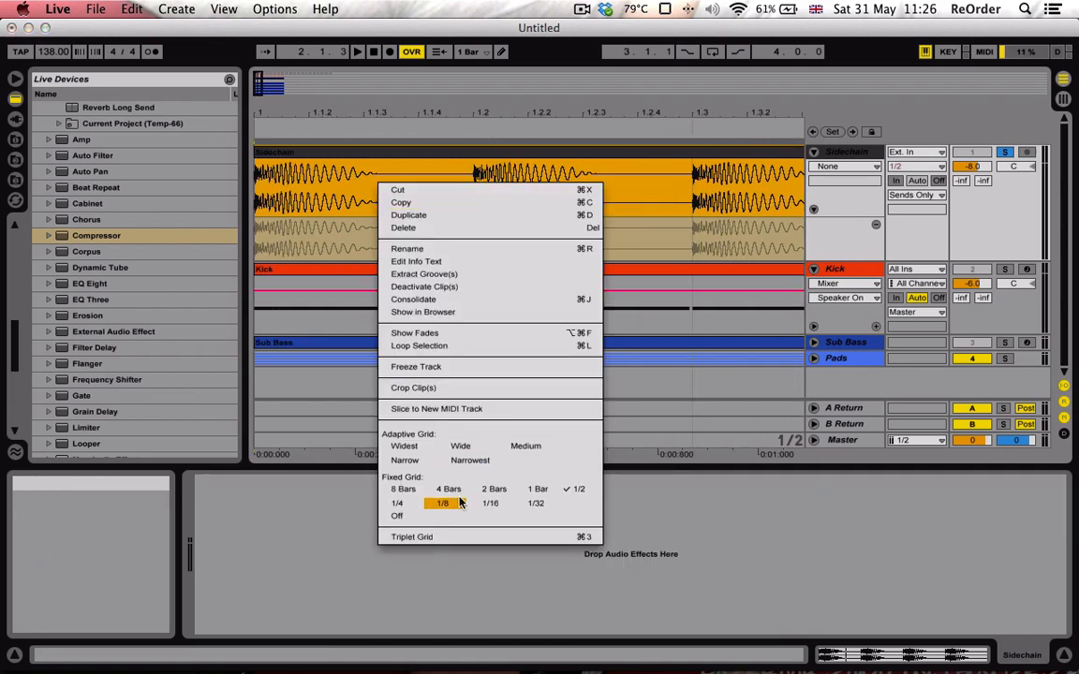
left_click(393, 504)
right_click(457, 198)
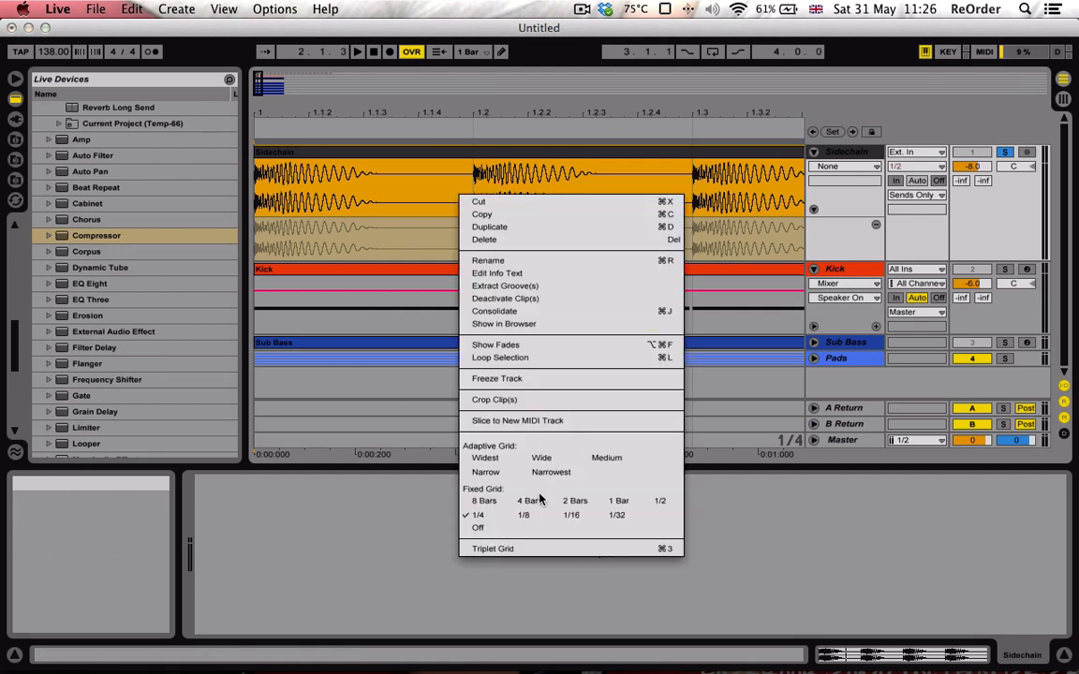
left_click(522, 522)
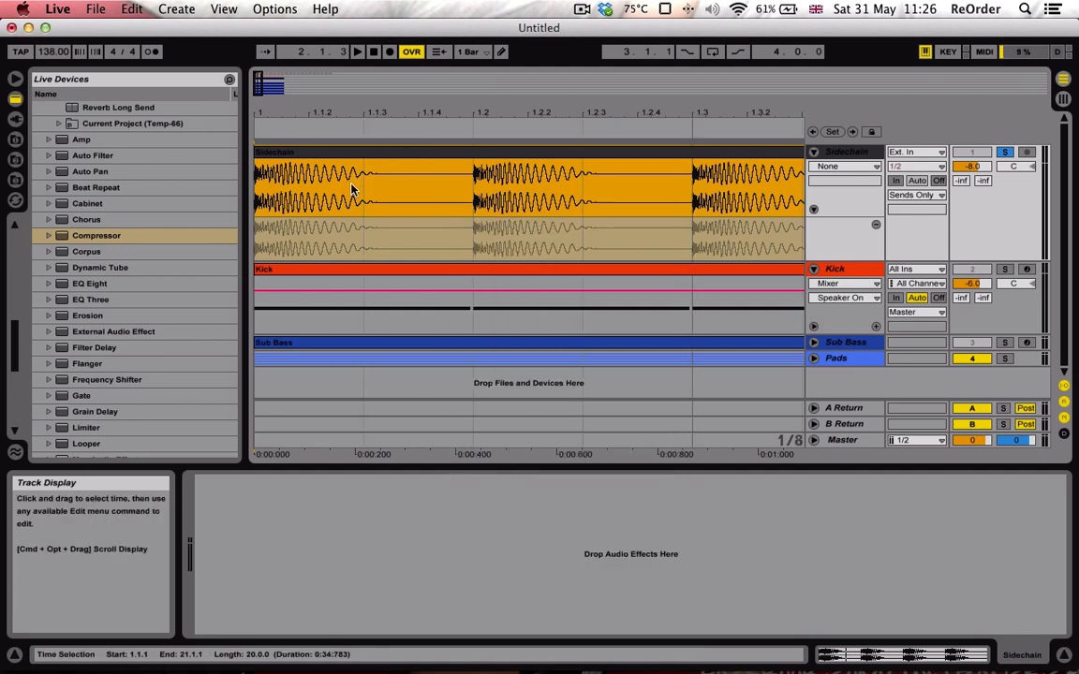
Split the Sidechain clip at 1.1.3, set the grid to 1/32 and test trimming the first piece's end before restoring it.
left_click_drag(360, 193, 263, 187)
left_click(302, 155)
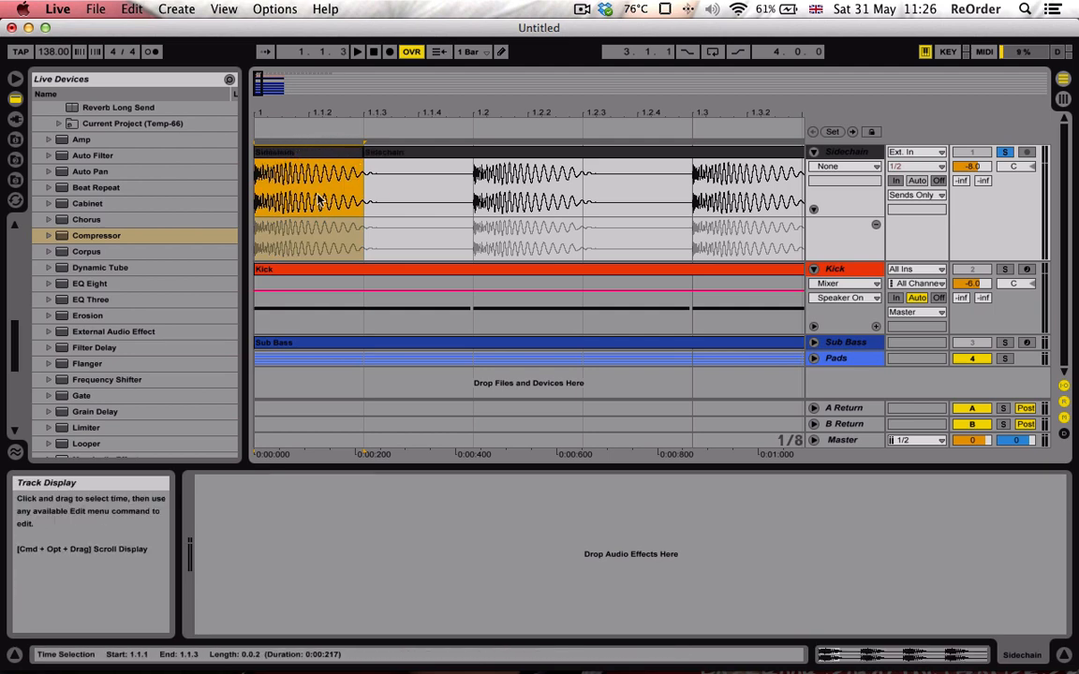
right_click(389, 174)
left_click(548, 492)
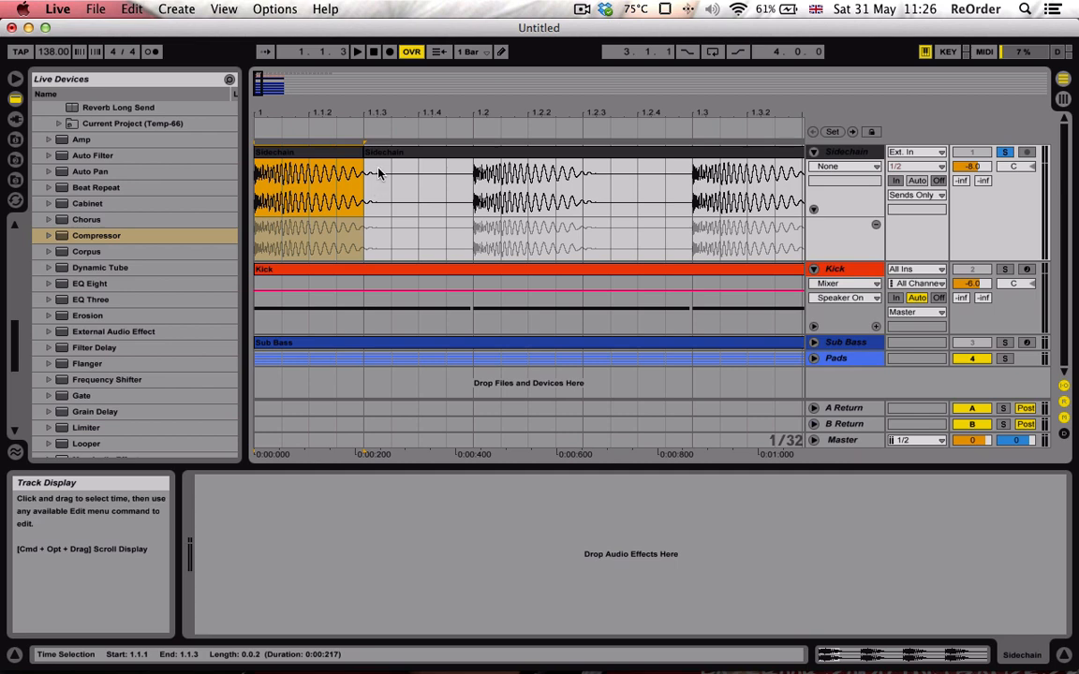
mouse_move(362, 153)
left_mouse_down()
mouse_move(336, 154)
mouse_move(359, 156)
left_mouse_up()
mouse_move(358, 156)
left_mouse_down()
mouse_move(398, 152)
mouse_move(340, 157)
mouse_move(365, 156)
left_mouse_up()
Solo the Pads group, unfold it to show its tracks, and fold the Sidechain and Kick tracks.
left_click(1005, 360)
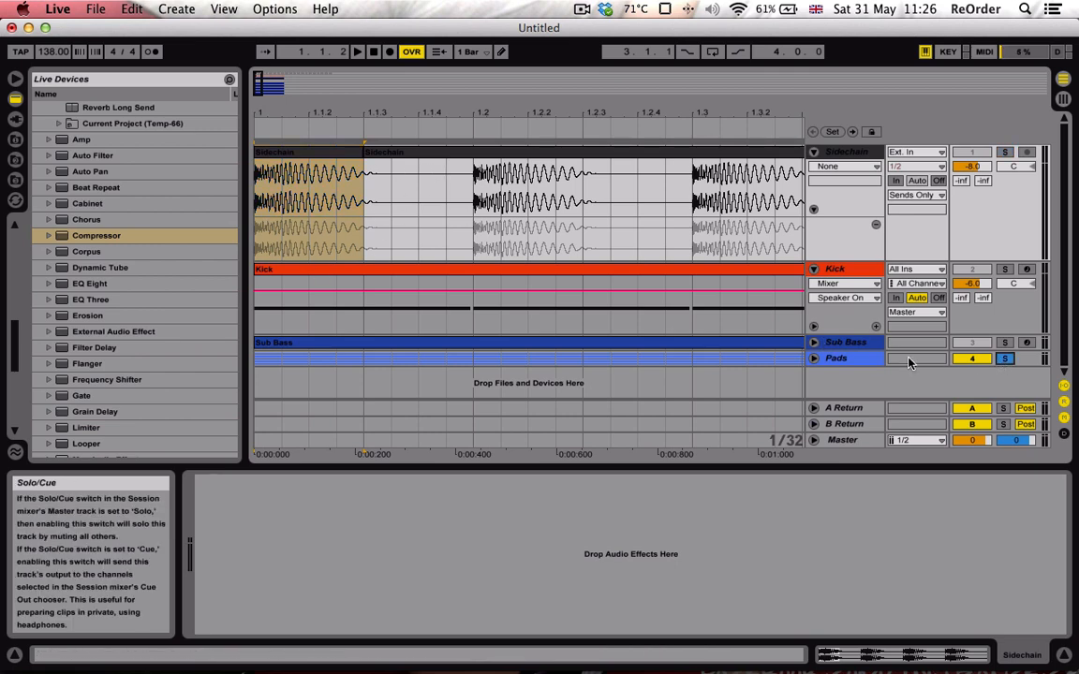
left_click(846, 361)
left_click(814, 361)
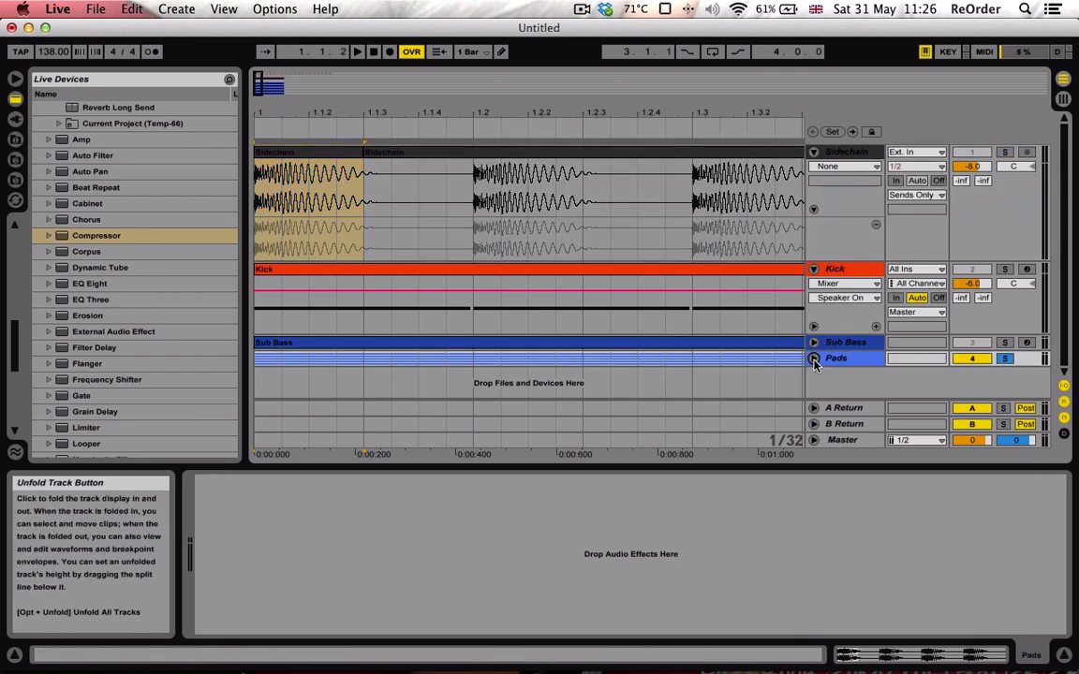
left_click(815, 155)
left_click(815, 168)
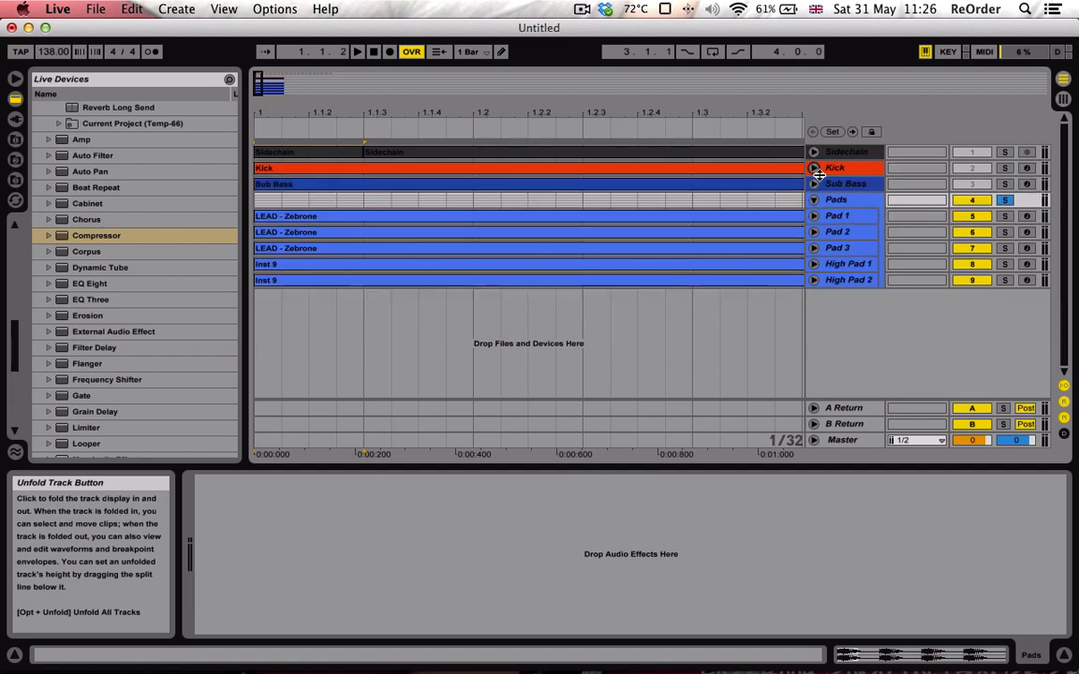
left_click(813, 152)
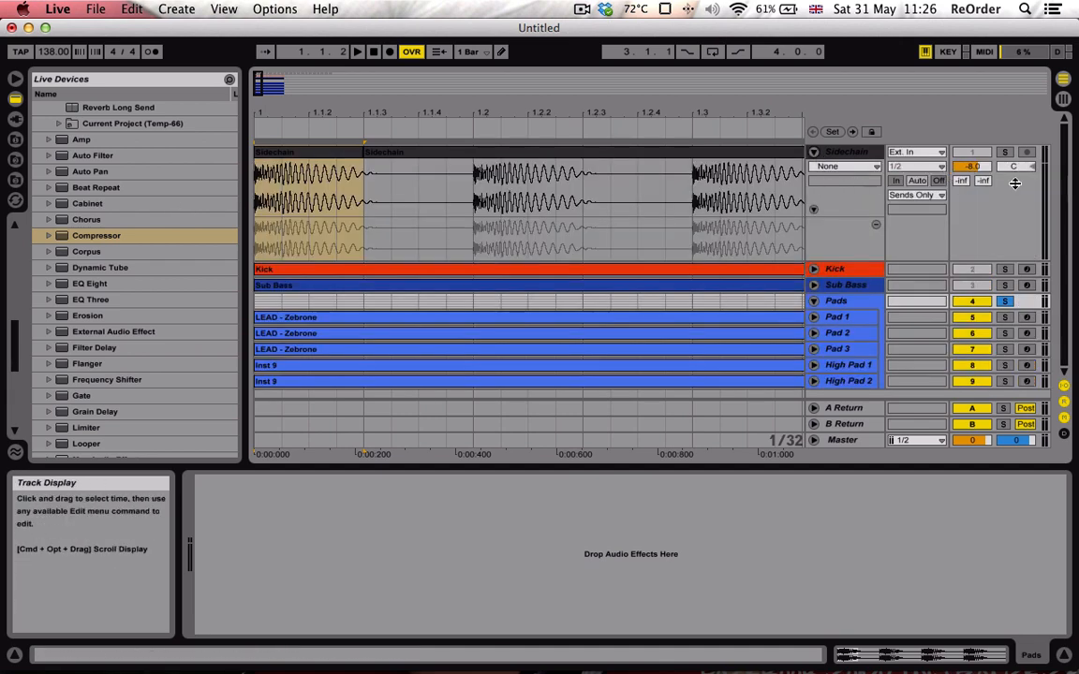
left_click(813, 152)
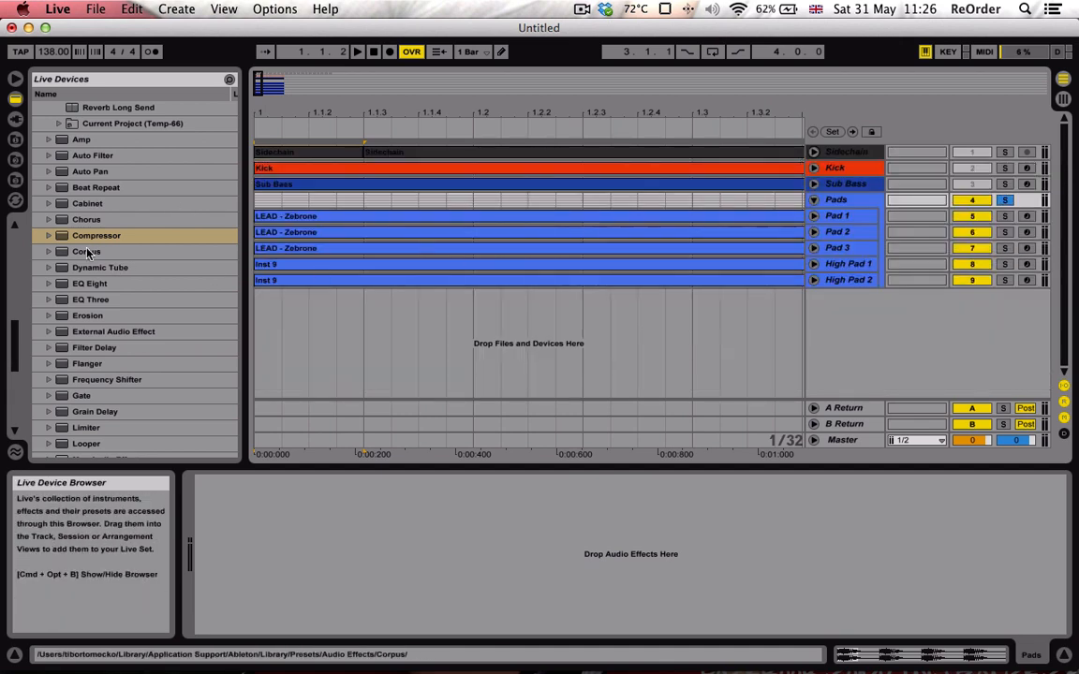
Unfold the Pads group's own lane and add a Compressor to the group.
left_click(845, 201)
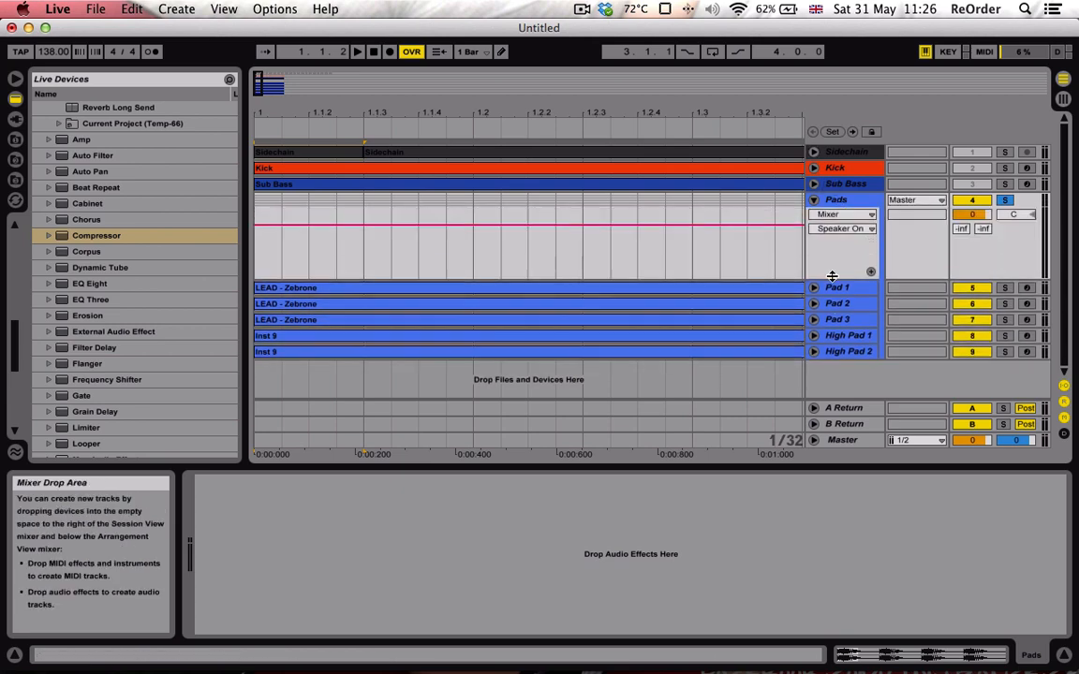
left_click(113, 235)
key("Return")
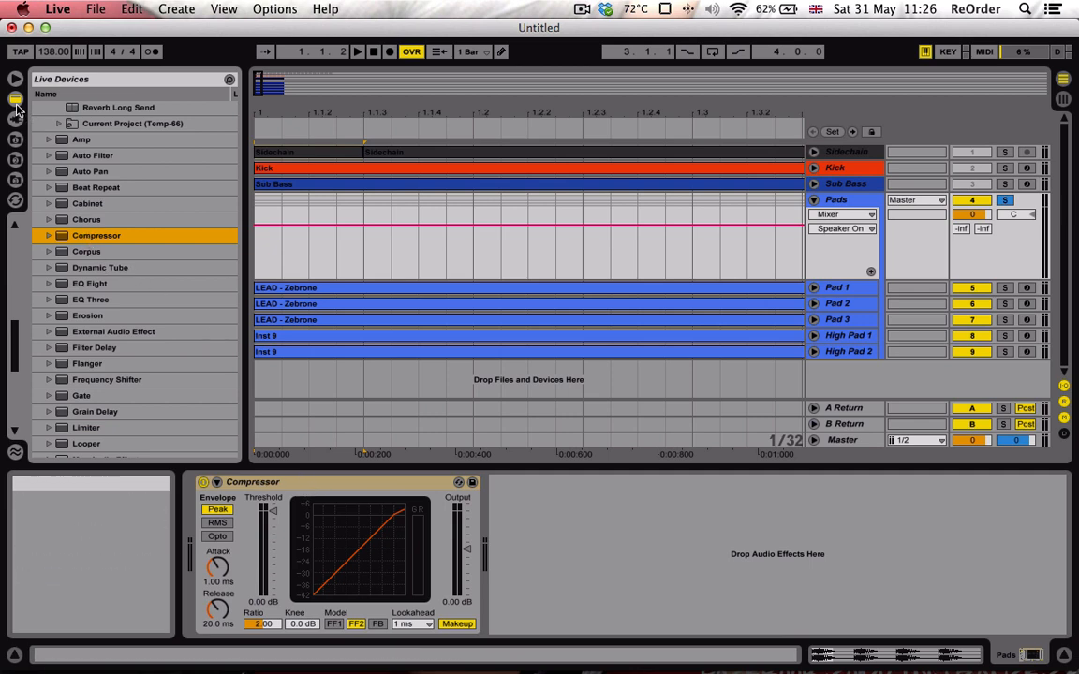
Collapse the Audio Effect Rack folder in the device browser and look over the Audio Effects list containing the Compressor.
scroll(95, 211, "up", 4)
scroll(96, 204, "up", 10)
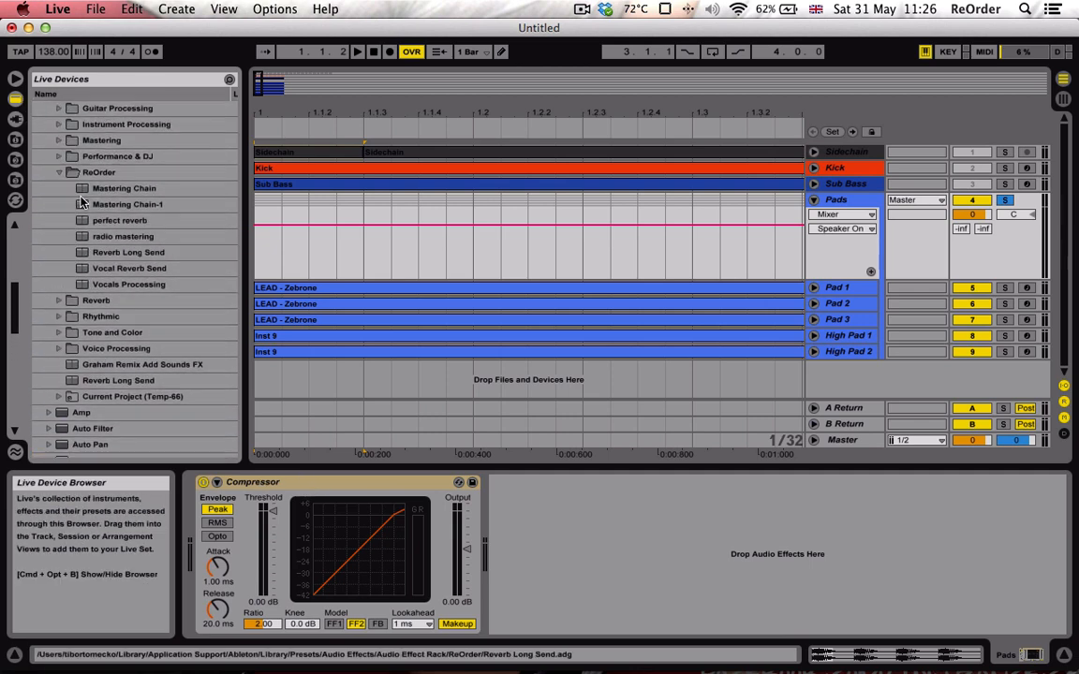
left_click(49, 254)
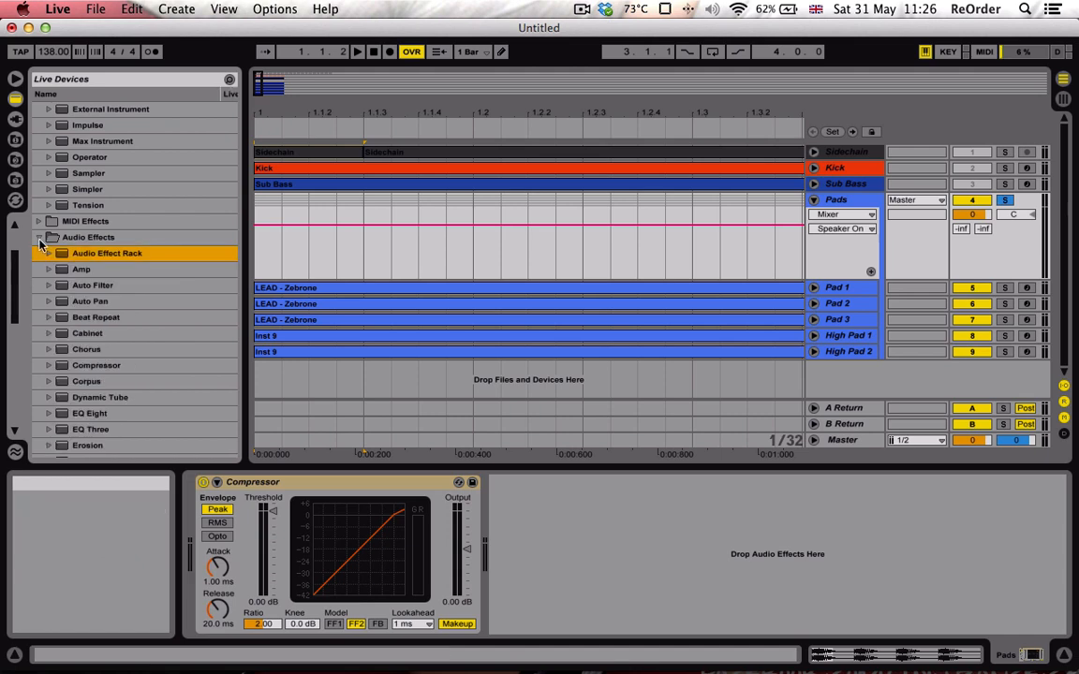
left_click(38, 238)
left_click(38, 238)
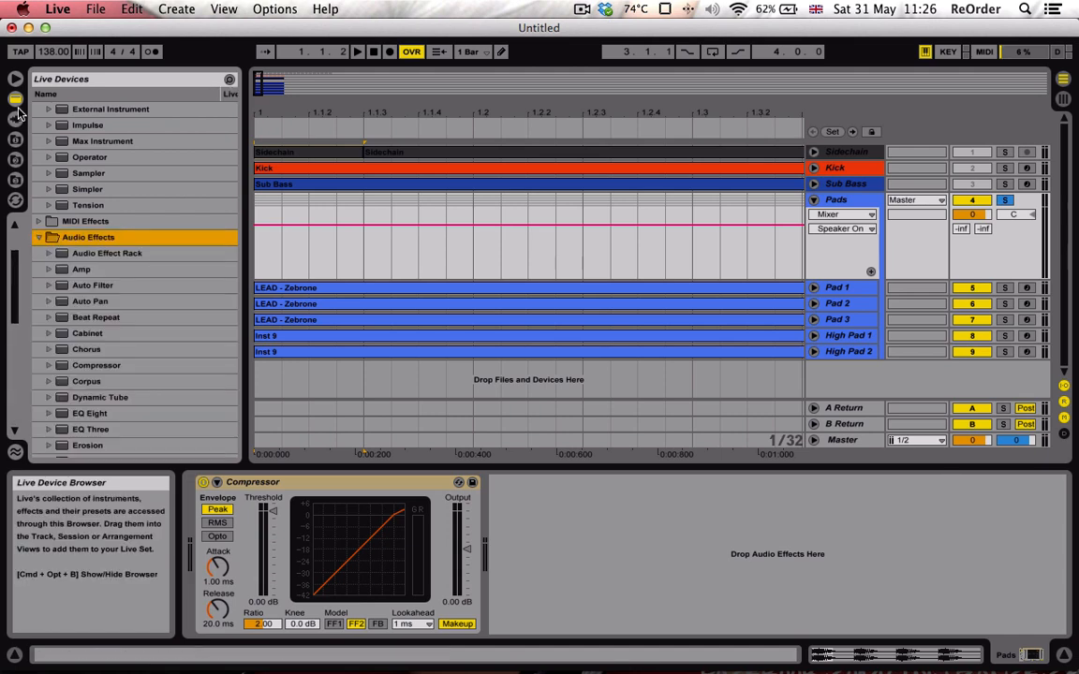
scroll(216, 377, "down", 2)
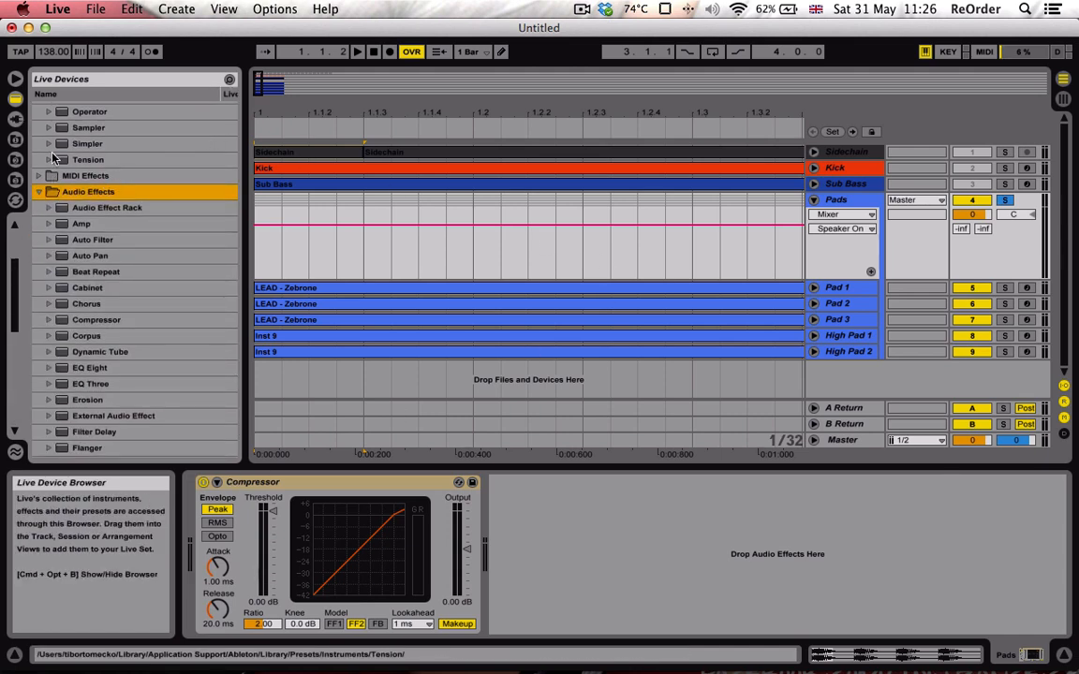
Show the Pads Compressor's sidechain controls, enable Sidechain and choose the Sidechain track as its audio source.
left_click(217, 482)
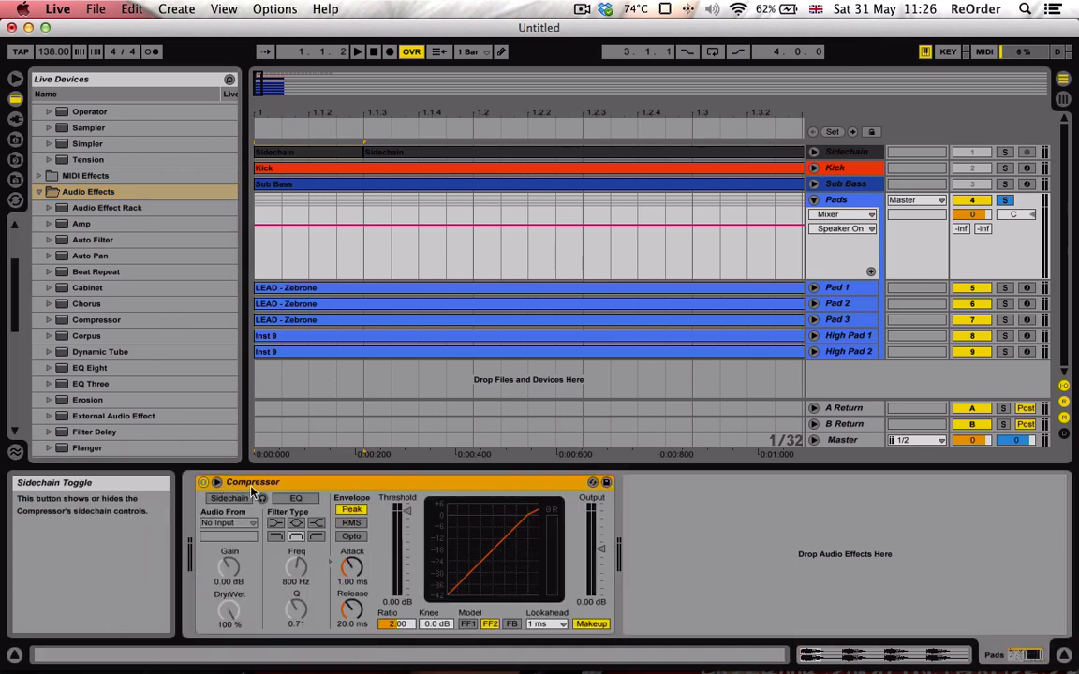
left_click(214, 500)
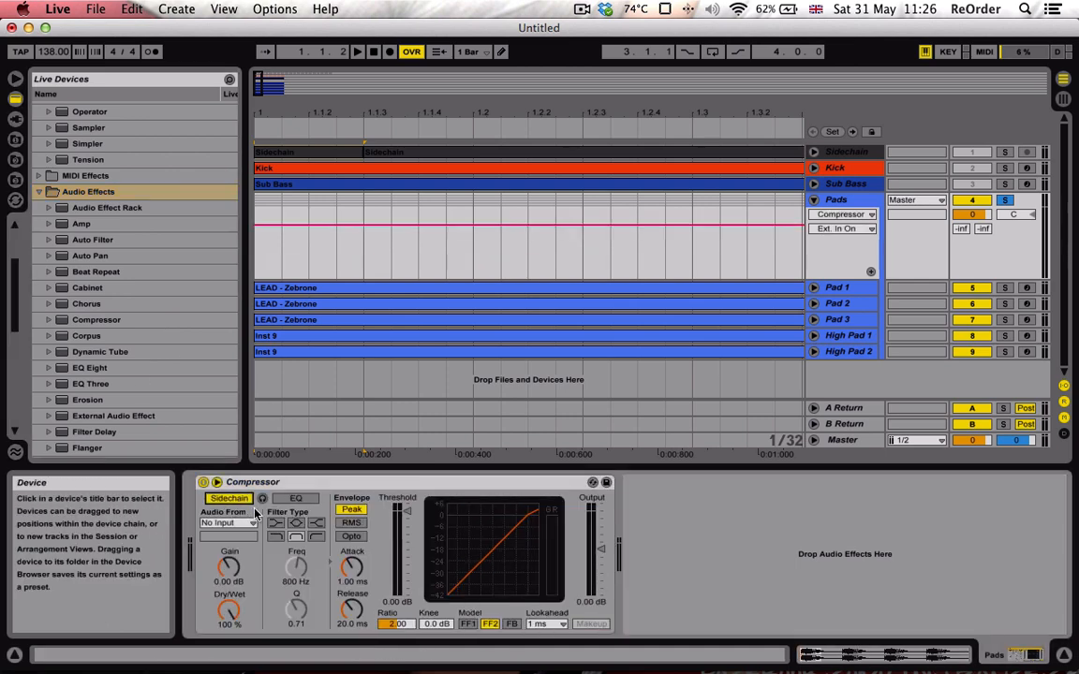
left_click(228, 524)
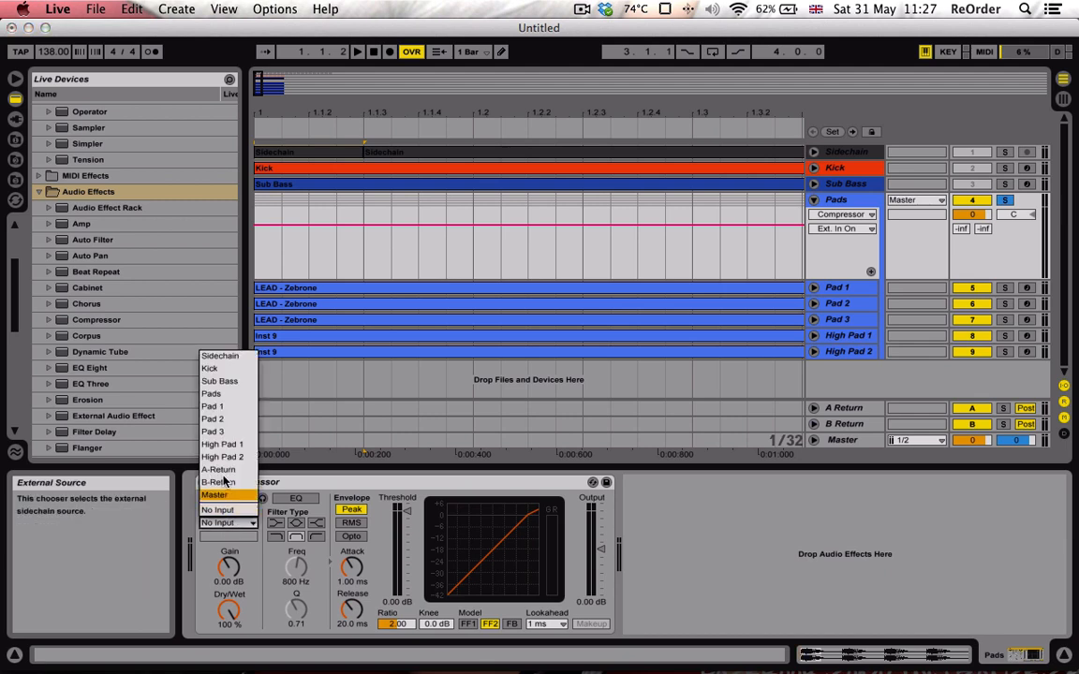
left_click(234, 359)
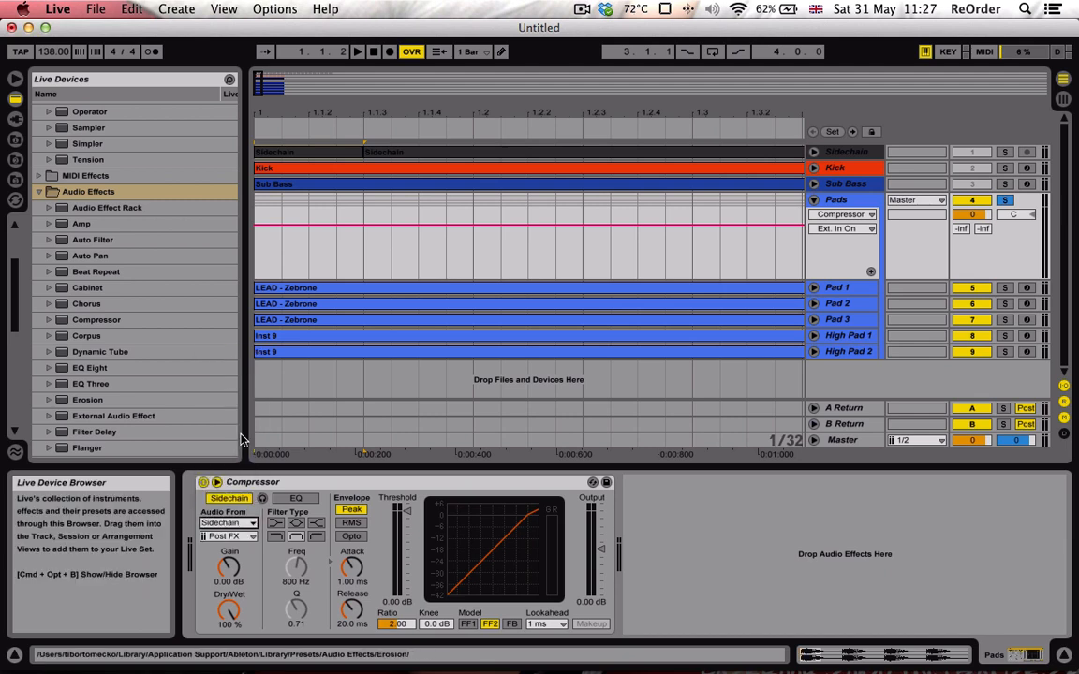
left_click(228, 523)
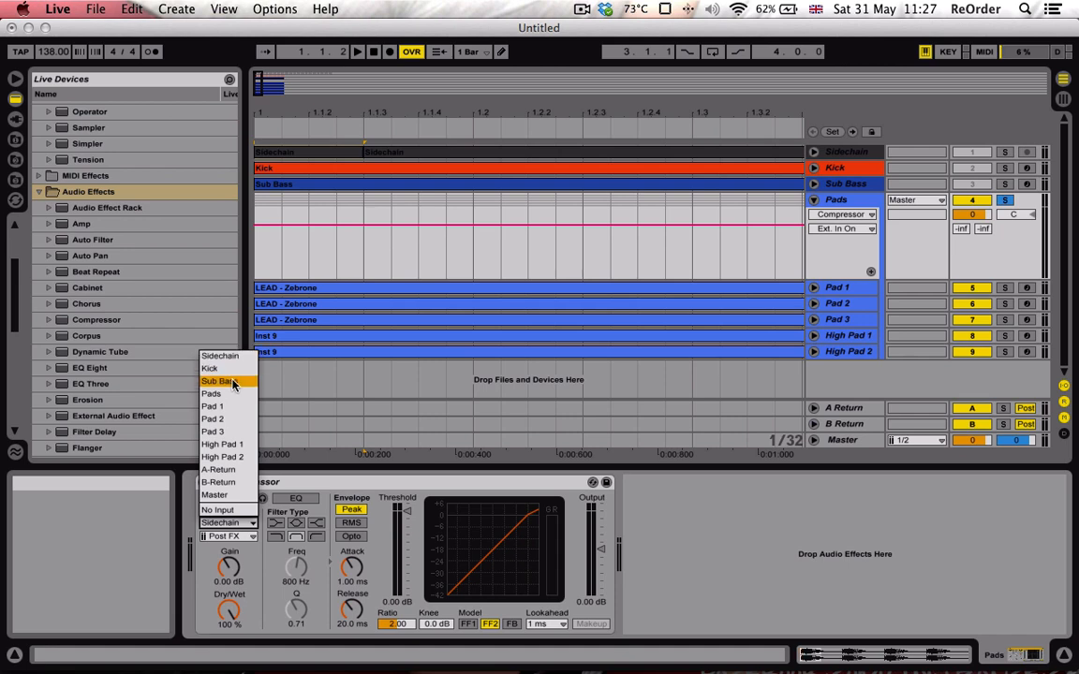
left_click(229, 358)
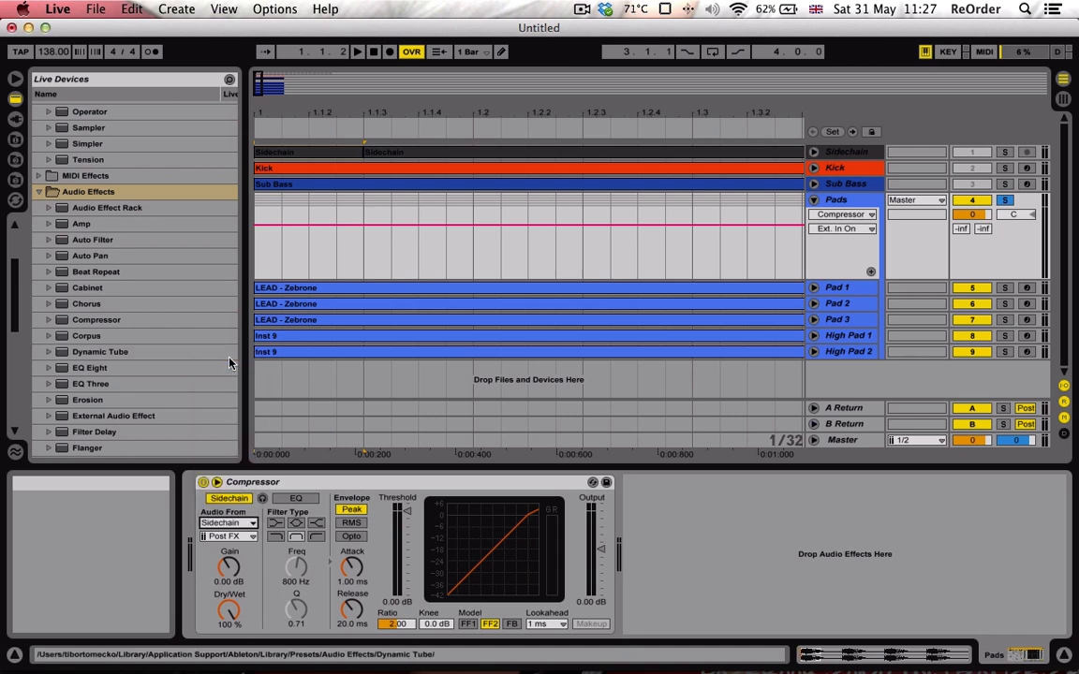
Set the Pads Compressor's model to FF1 and its lookahead to 10 ms.
left_click(468, 625)
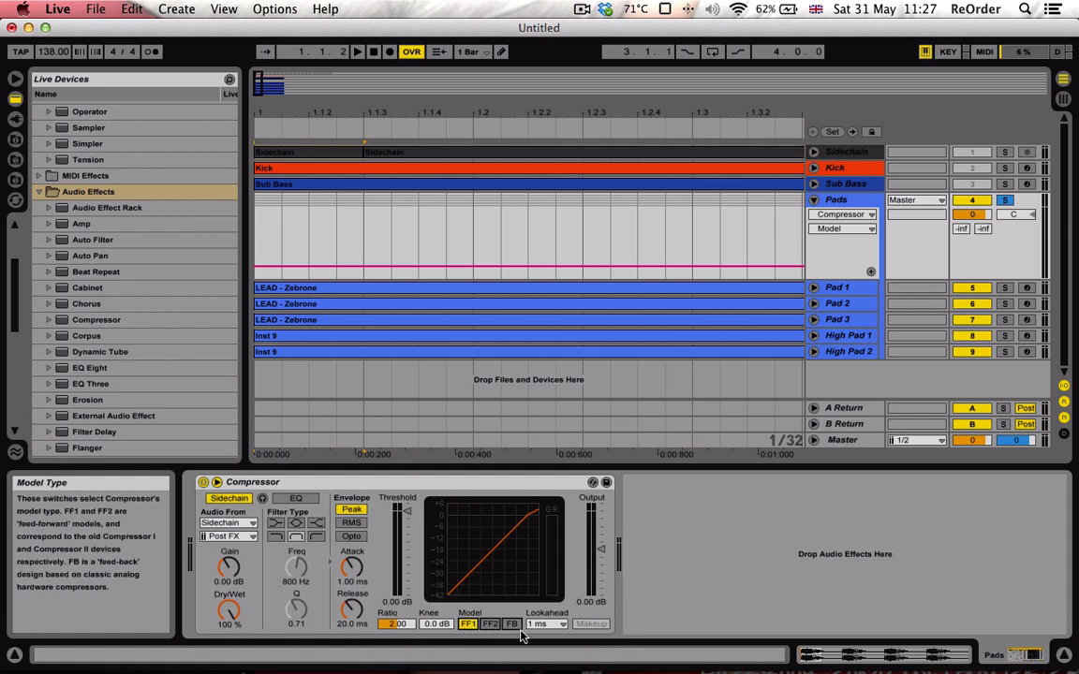
left_click(548, 623)
left_click(543, 662)
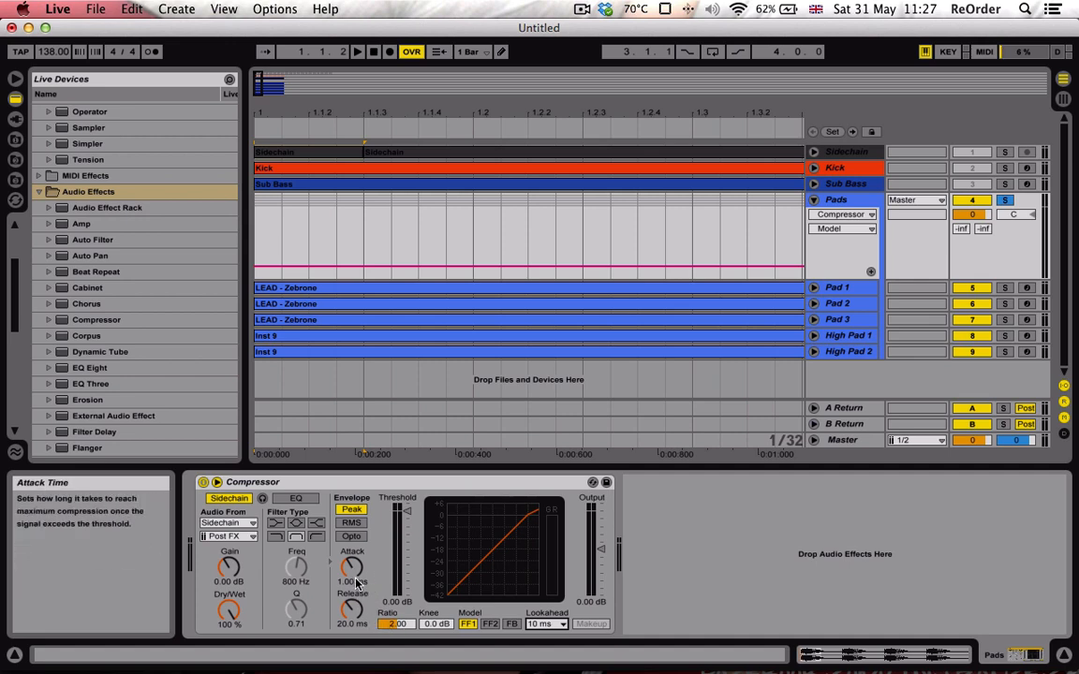
Set the Pads Compressor's attack to 0.02 ms and its release to 19 ms.
left_click_drag(356, 582, 359, 608)
left_click(359, 629)
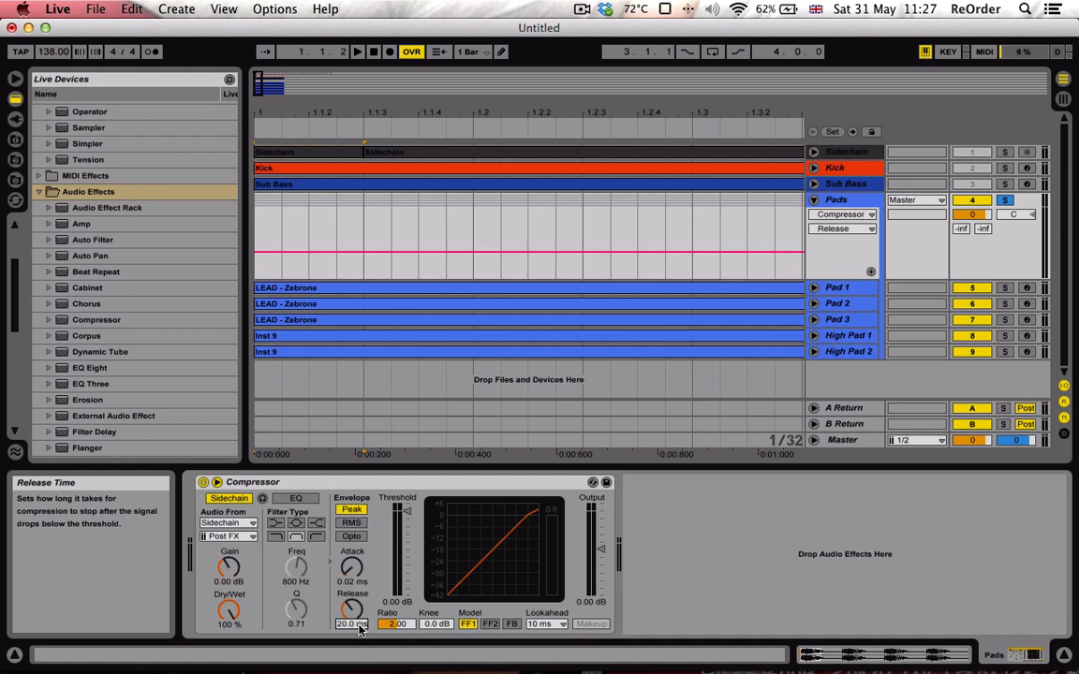
type("9")
key("Return")
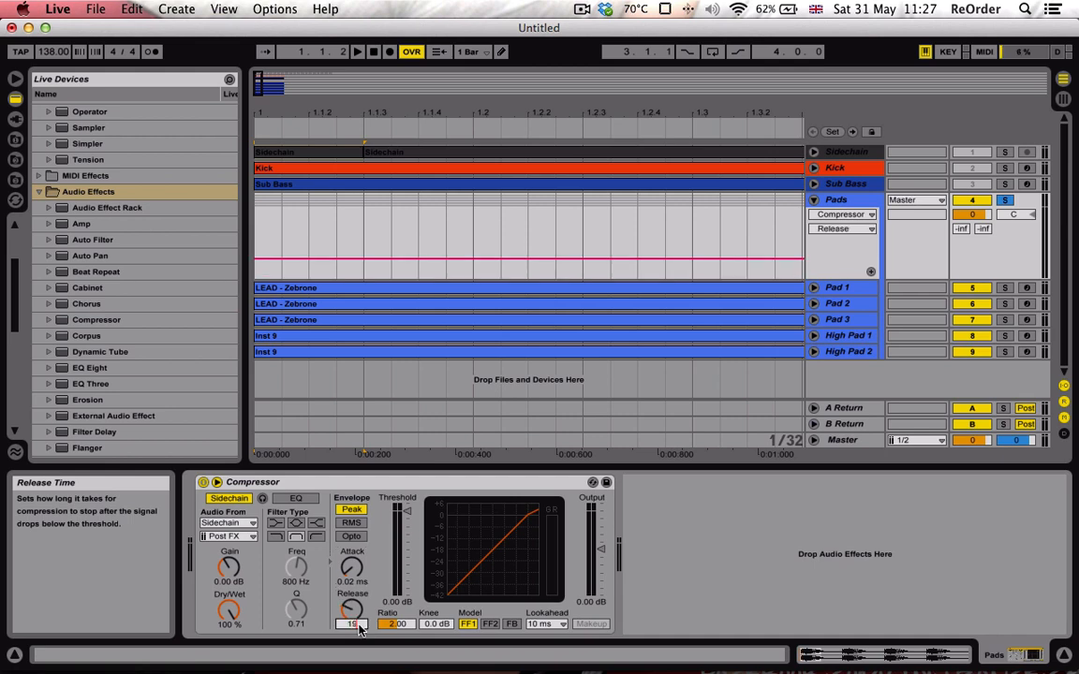
type("19")
key("Return")
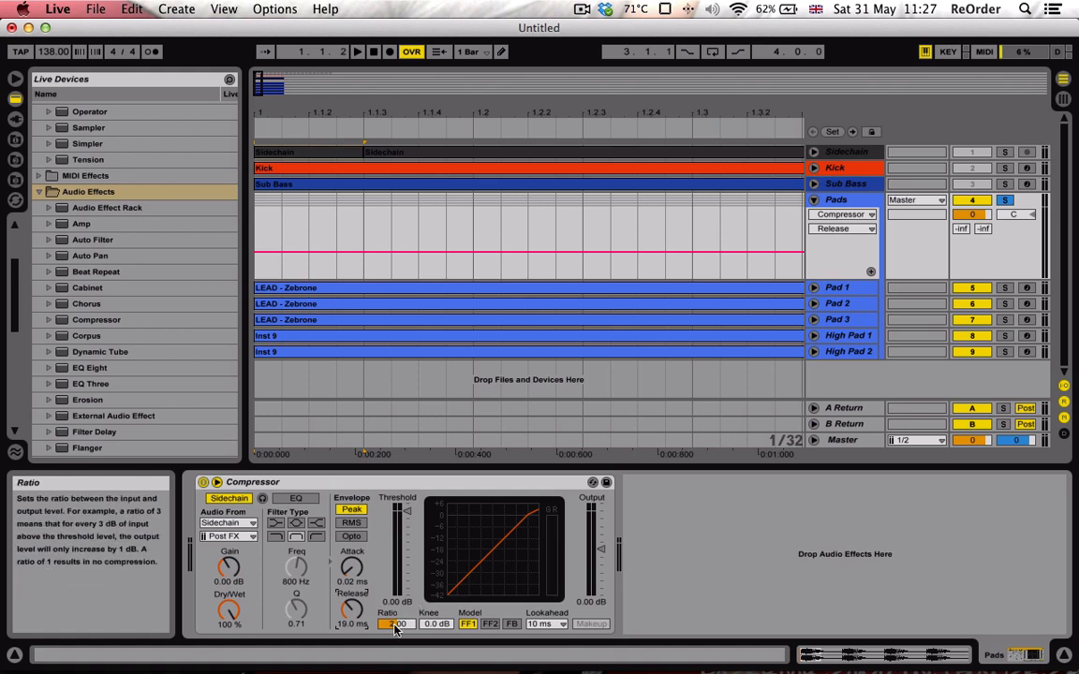
Set the Pads Compressor's ratio to 3.60 and its threshold to -13.6 dB.
left_click(395, 627)
type("3")
key("Return")
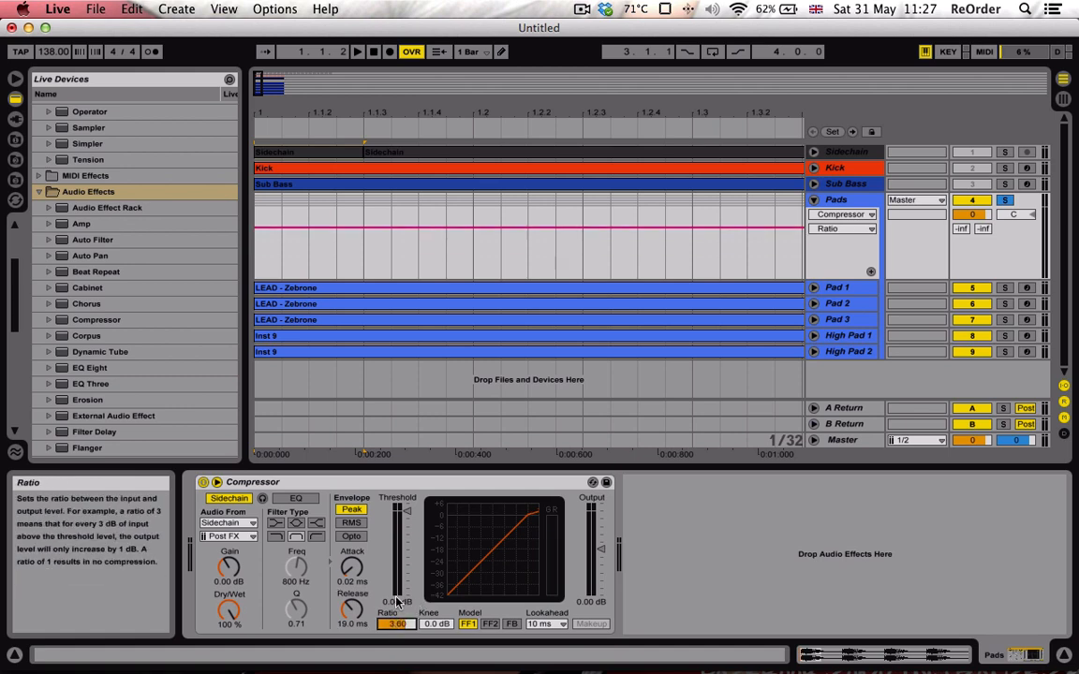
left_click(396, 601)
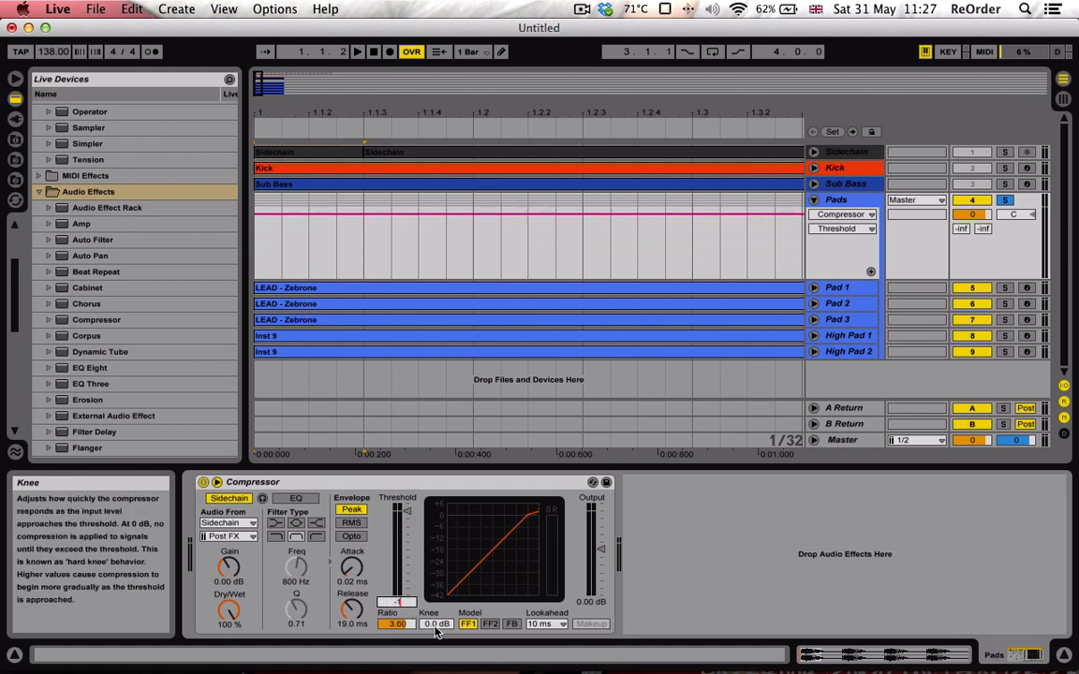
type("-13.6")
key("Return")
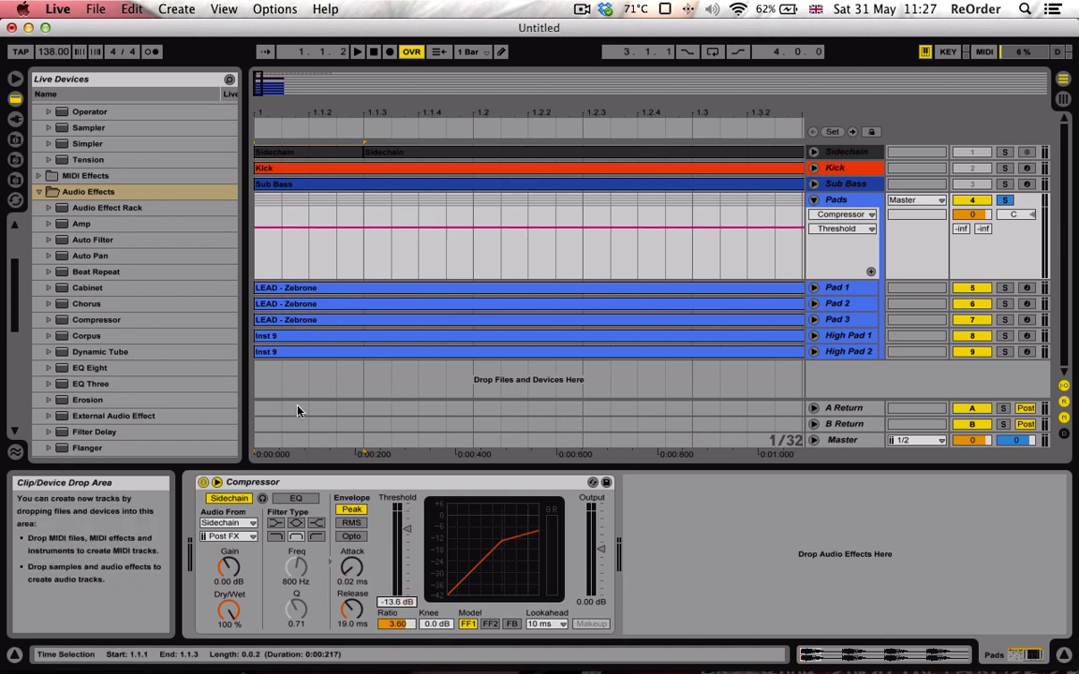
Show the Sub Bass track's devices and set its Compressor's ratio to 3.60.
left_click(854, 186)
left_click(431, 482)
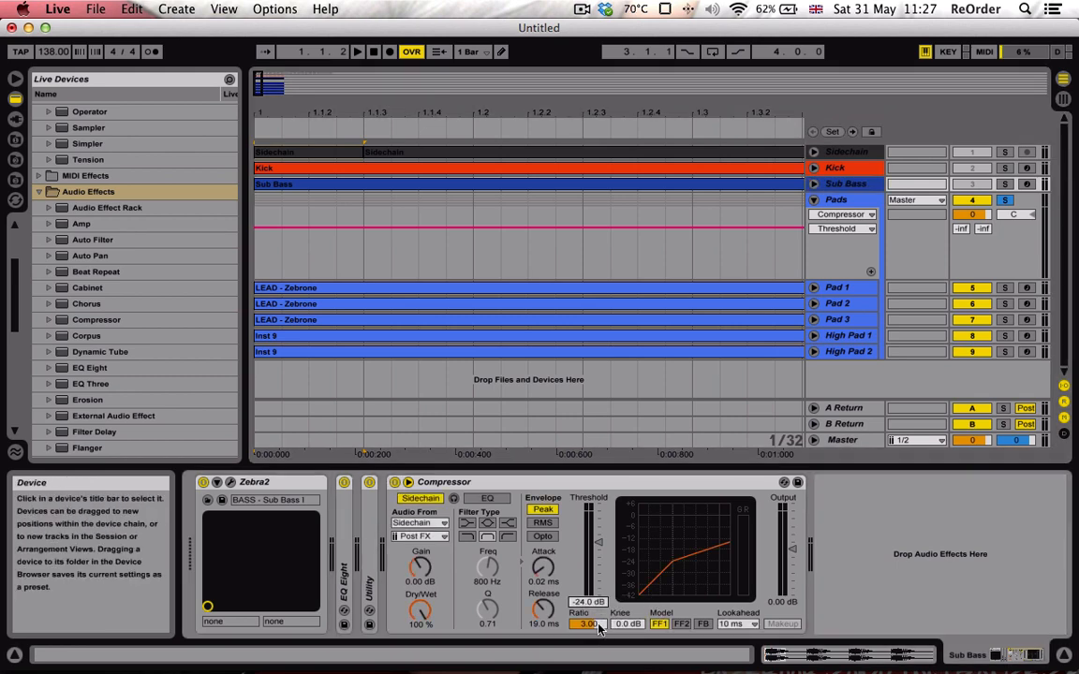
left_click_drag(596, 624, 596, 615)
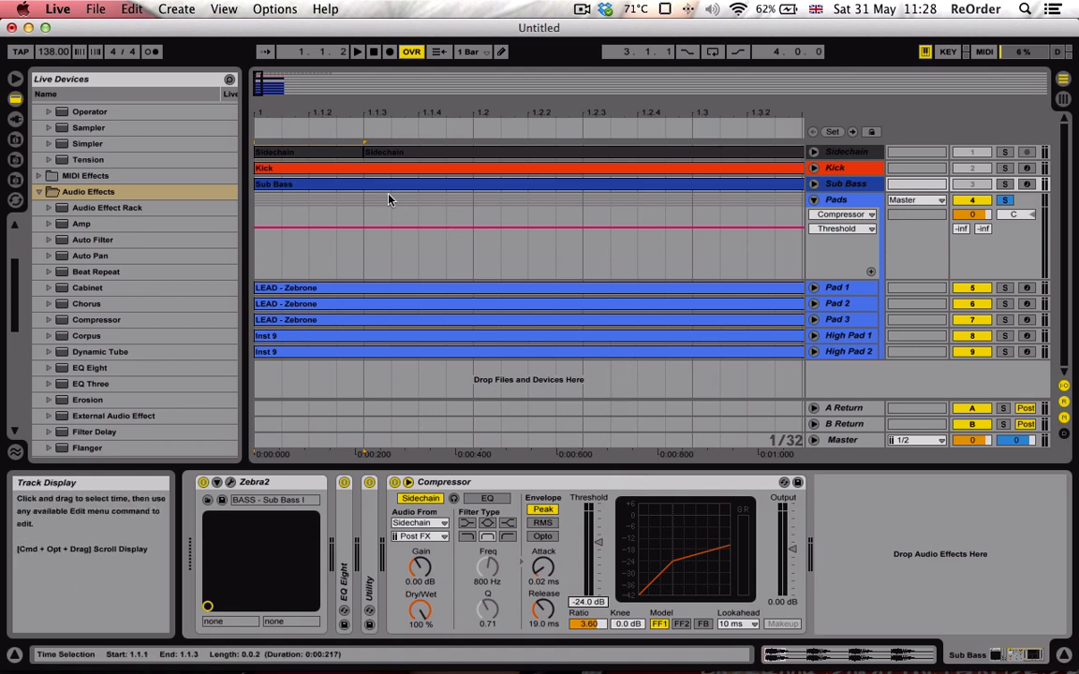
Play the soloed Pads group, bypassing and re-enabling its Compressor to compare the sound, and stop playback.
left_click(839, 208)
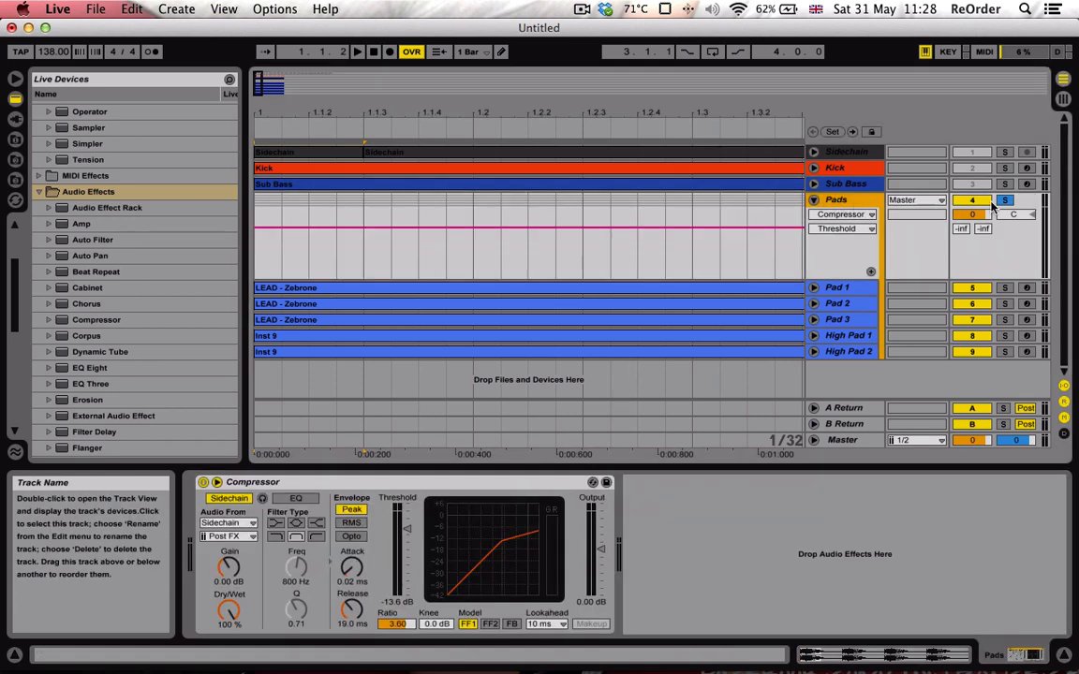
left_click(310, 484)
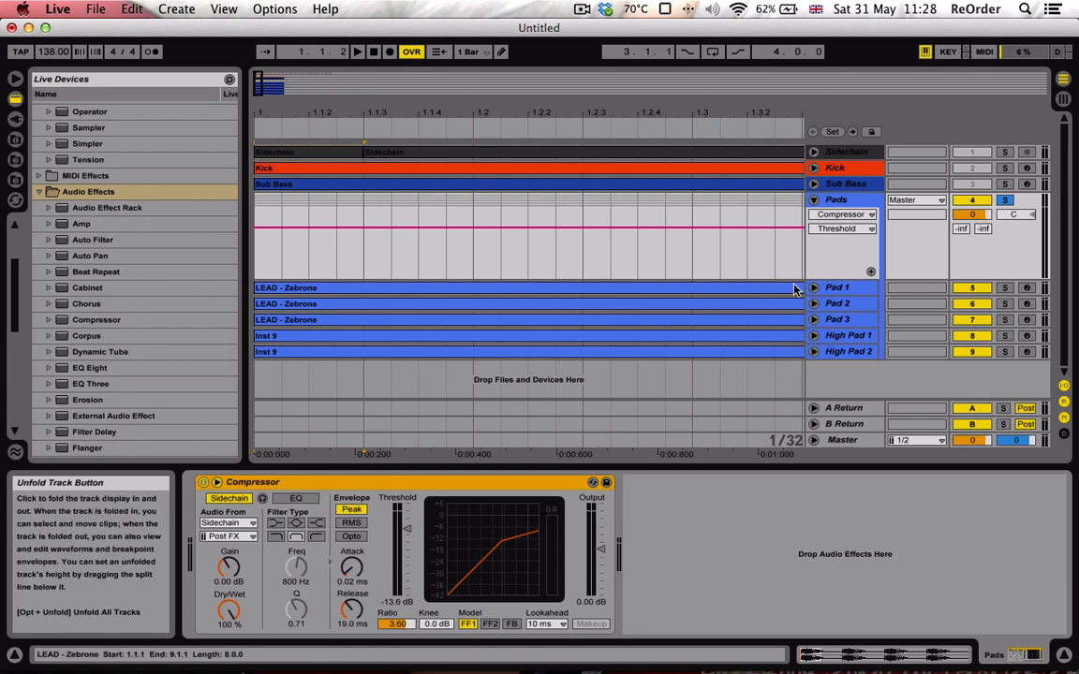
key("space")
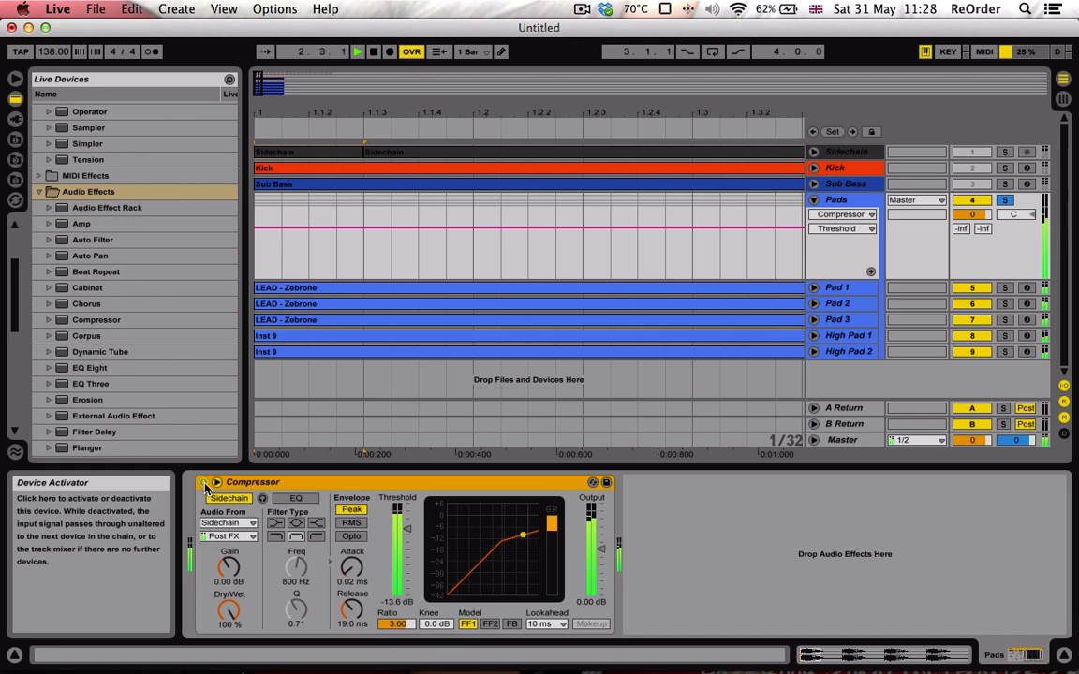
left_click(203, 483)
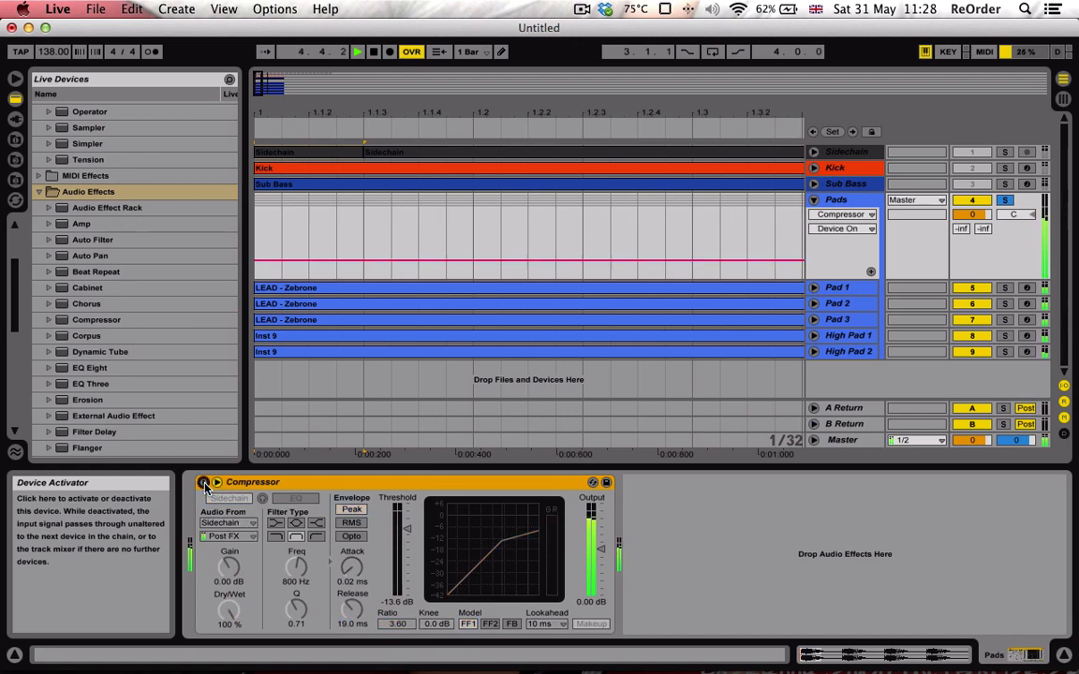
left_click(204, 484)
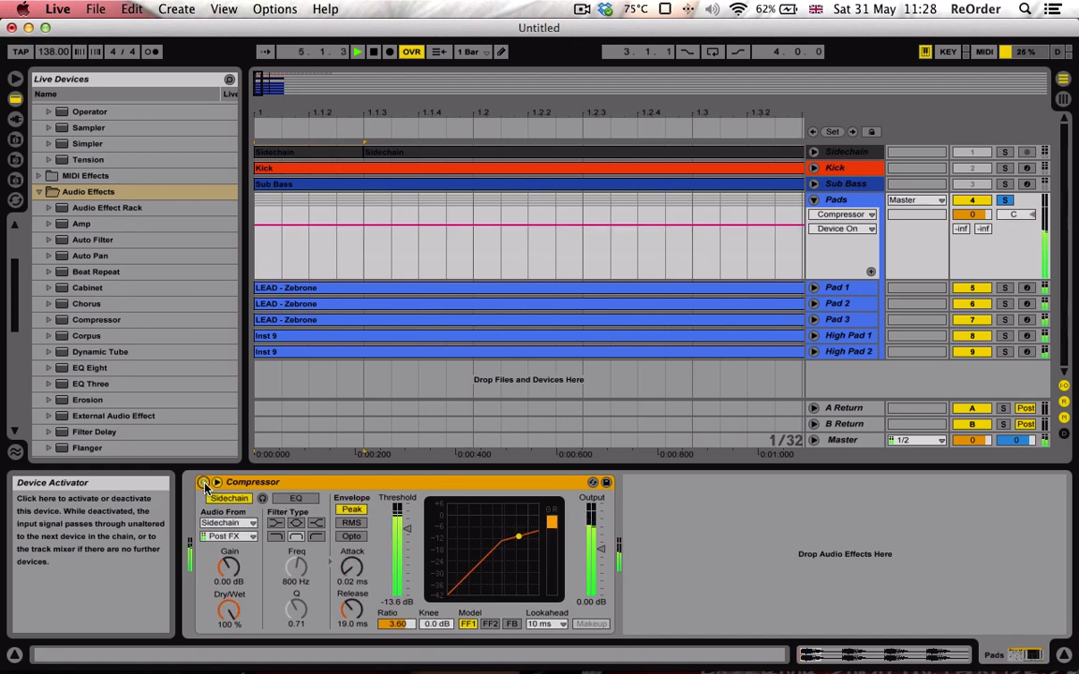
left_click(812, 199)
key("space")
Show the Compressor's Threshold automation on the unfolded Pads group over the whole arrangement and set the grid to 4 bars.
left_click_drag(264, 89, 222, 85)
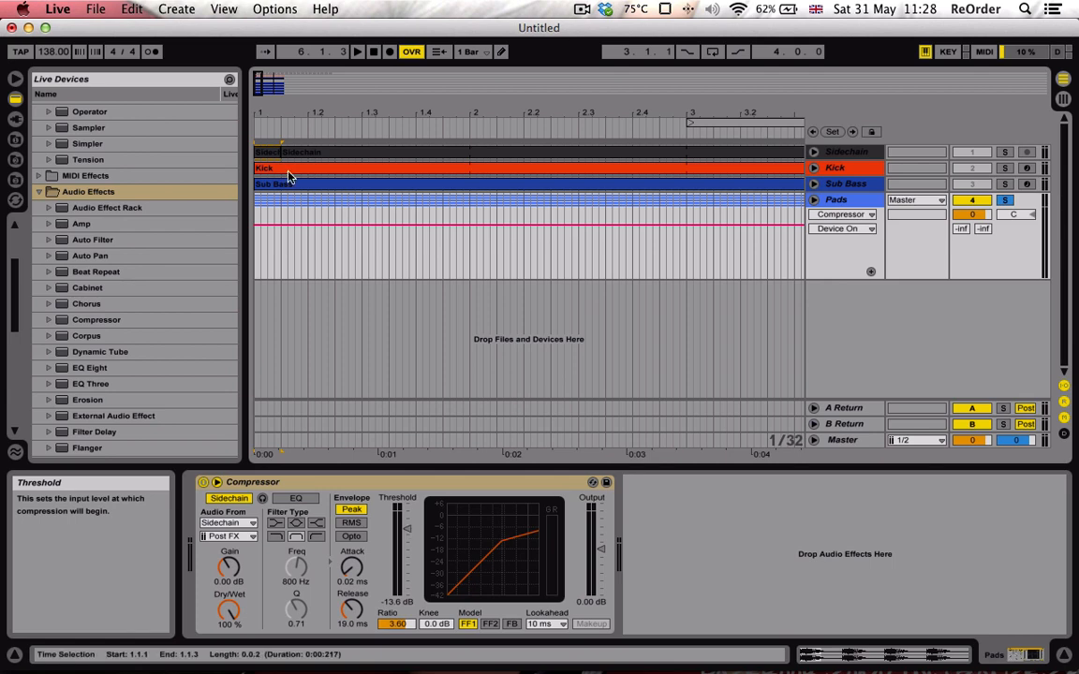
left_click_drag(273, 86, 277, 42)
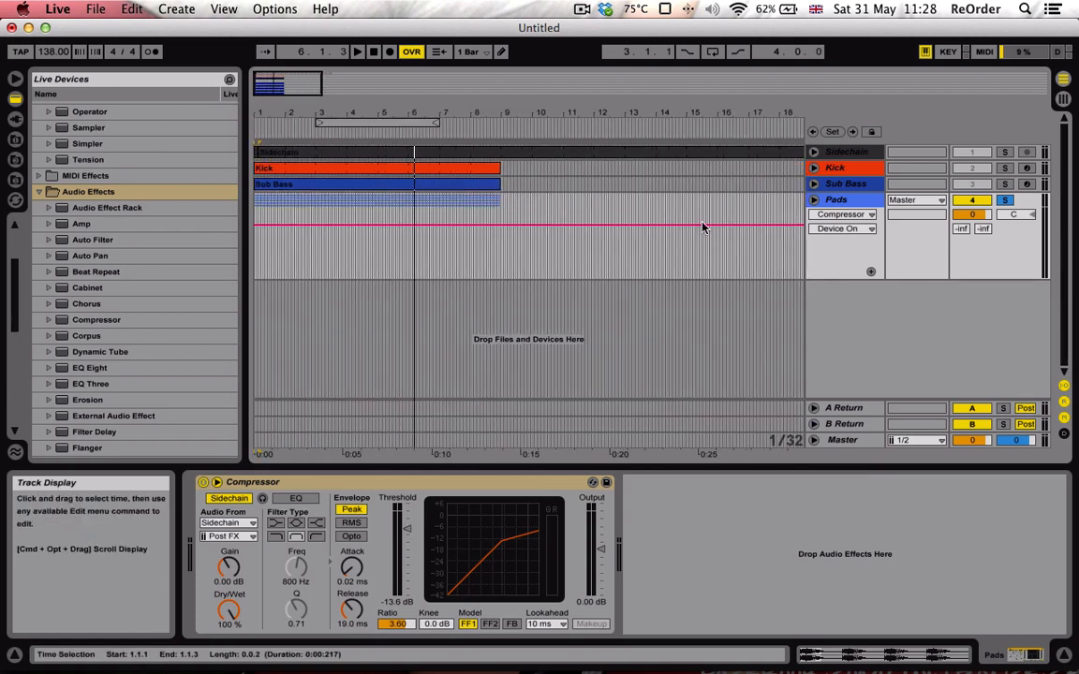
left_click(814, 200)
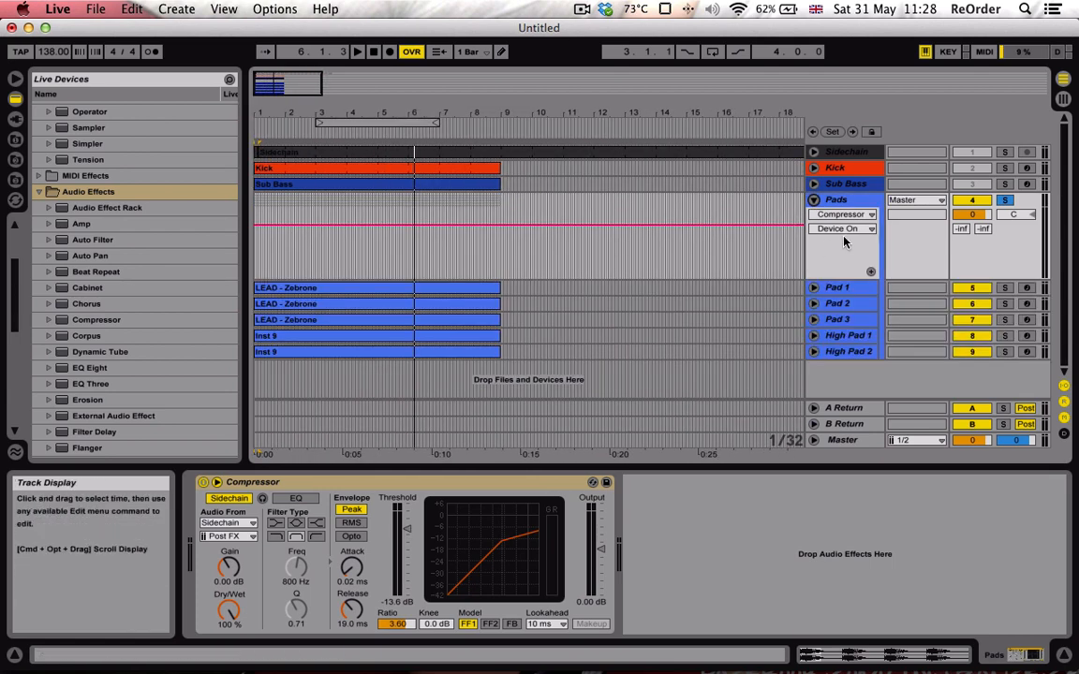
left_click(400, 518)
right_click(567, 271)
left_click(597, 395)
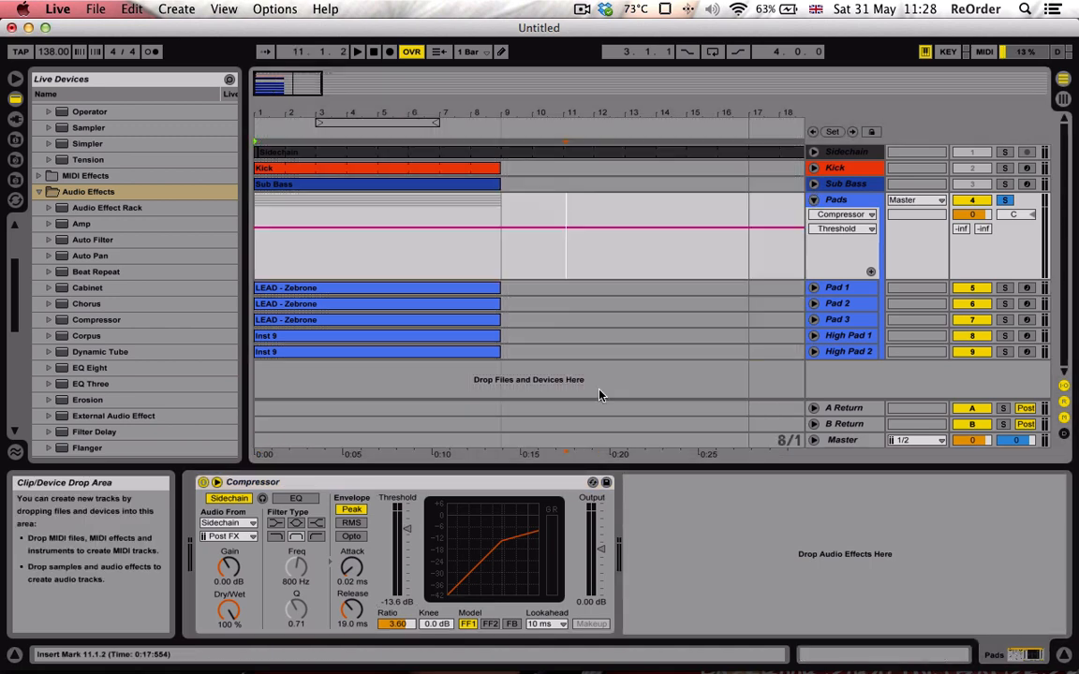
right_click(568, 214)
left_click(639, 334)
Draw Threshold automation steps on the Pads group, a lower one over bars 1 to 5 and one at 0 dB over bars 5 to 9.
key("super+b")
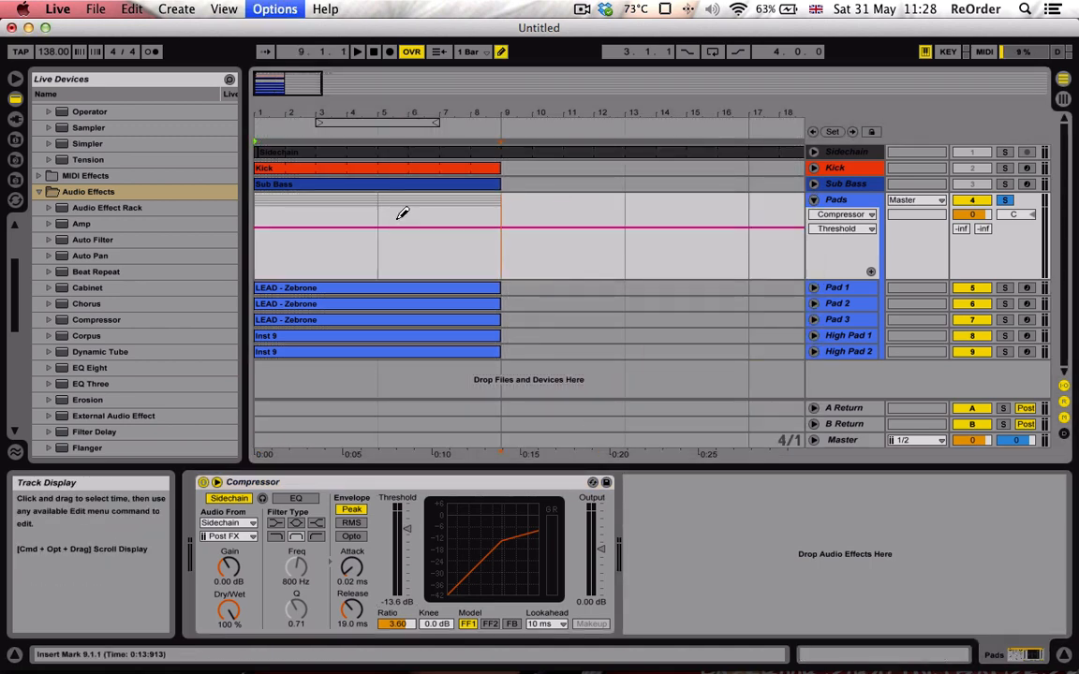
left_click_drag(401, 214, 405, 206)
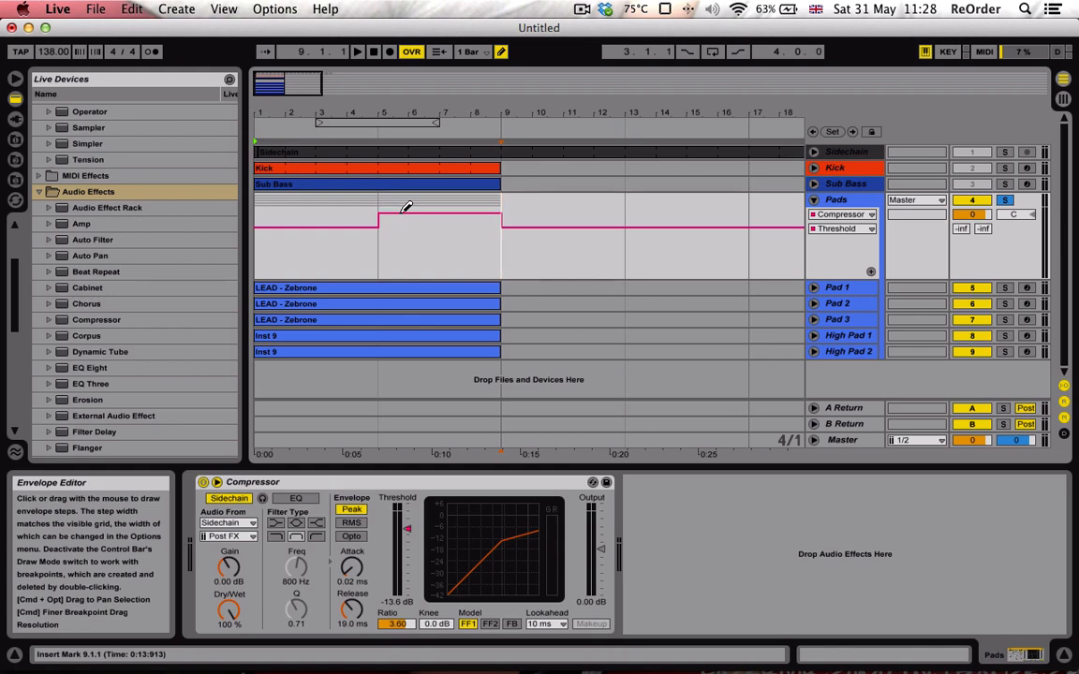
key("super+b")
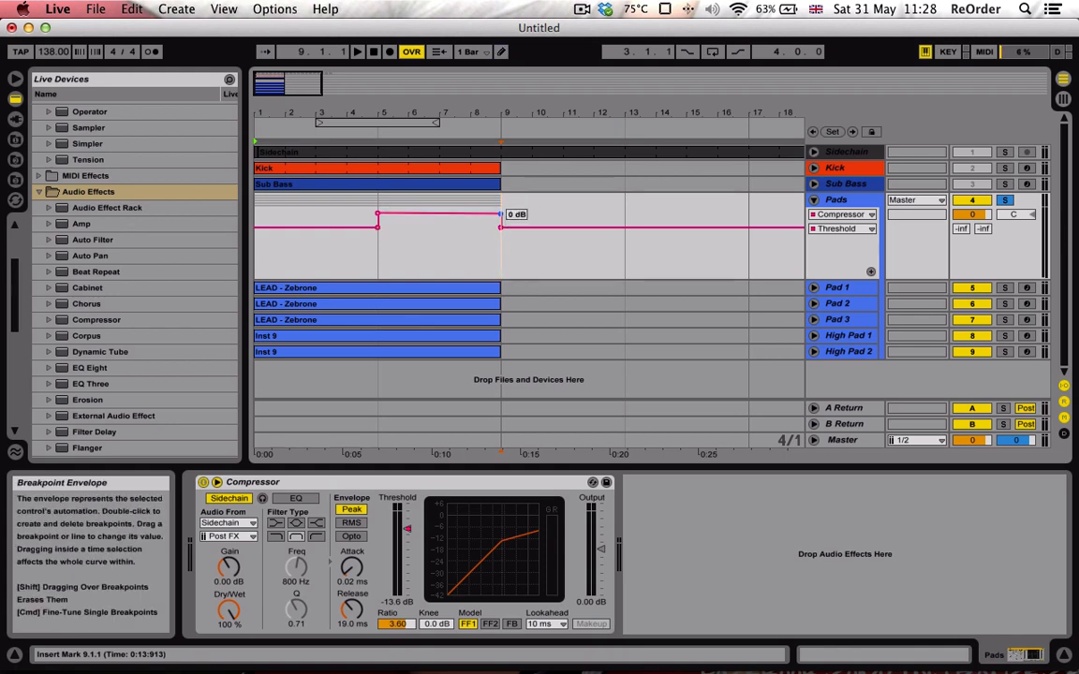
key("super+b")
left_click(329, 242)
key("super+b")
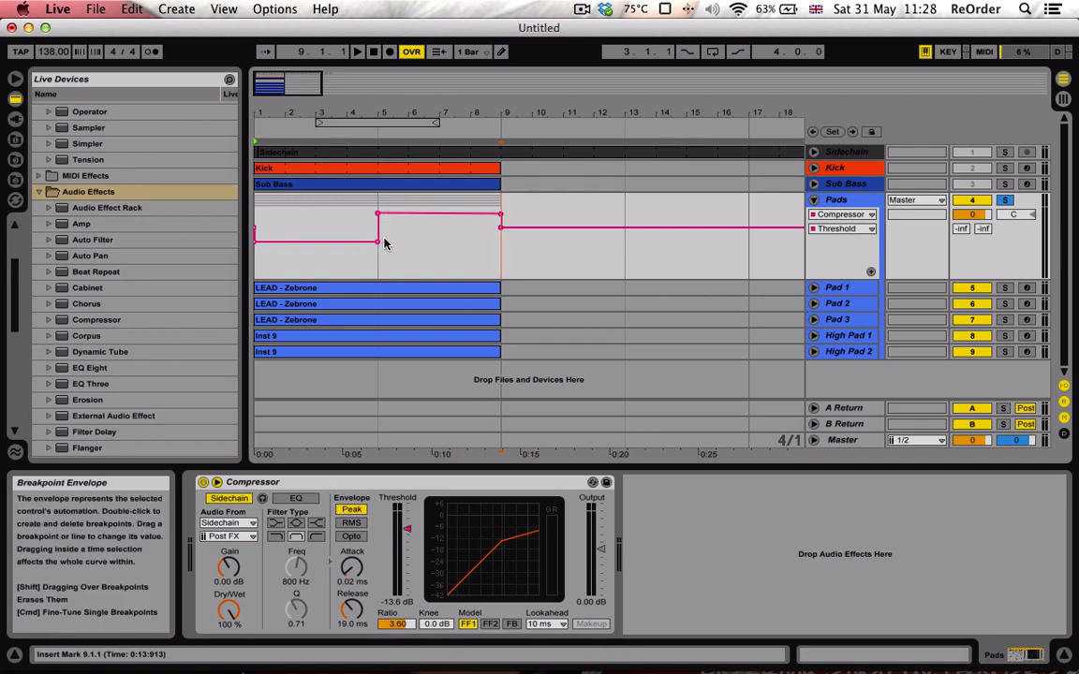
Remove the bar 5 breakpoints and the lower one at bar 1 to form a rising Threshold ramp to bar 9, and play it.
left_click(379, 242)
left_click(379, 213)
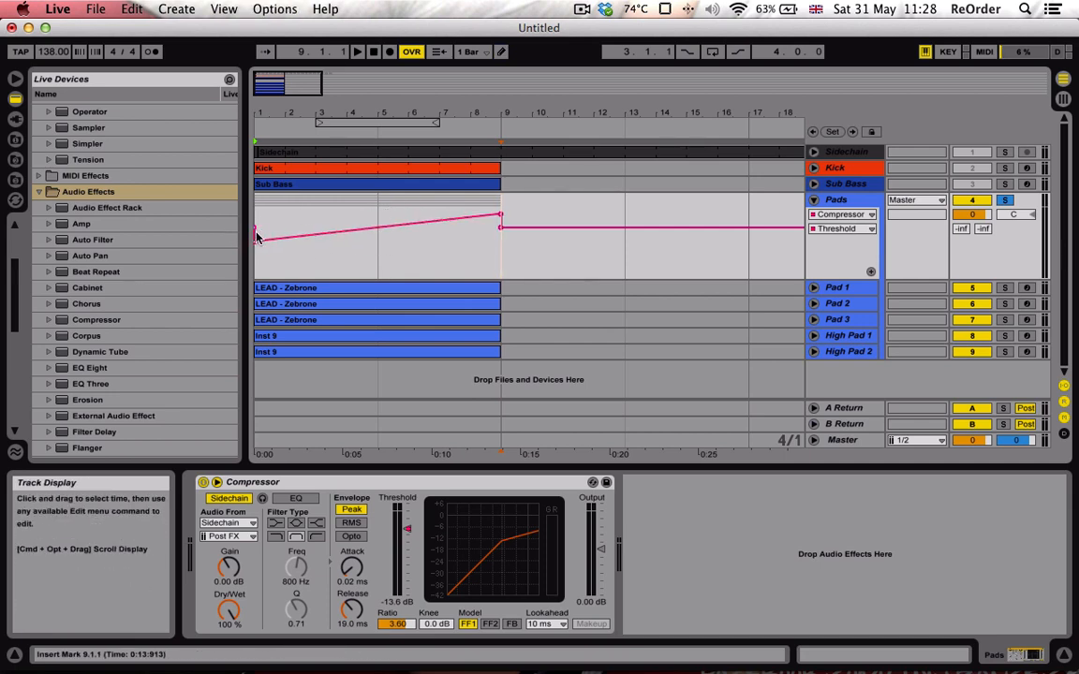
left_click_drag(258, 237, 258, 226)
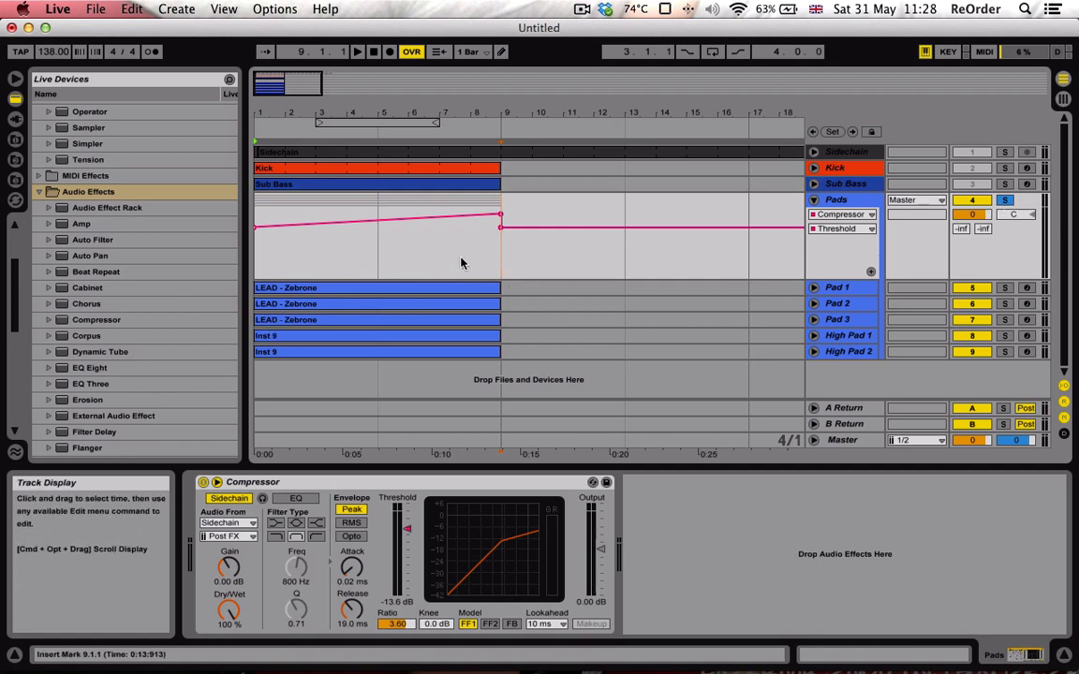
key("space")
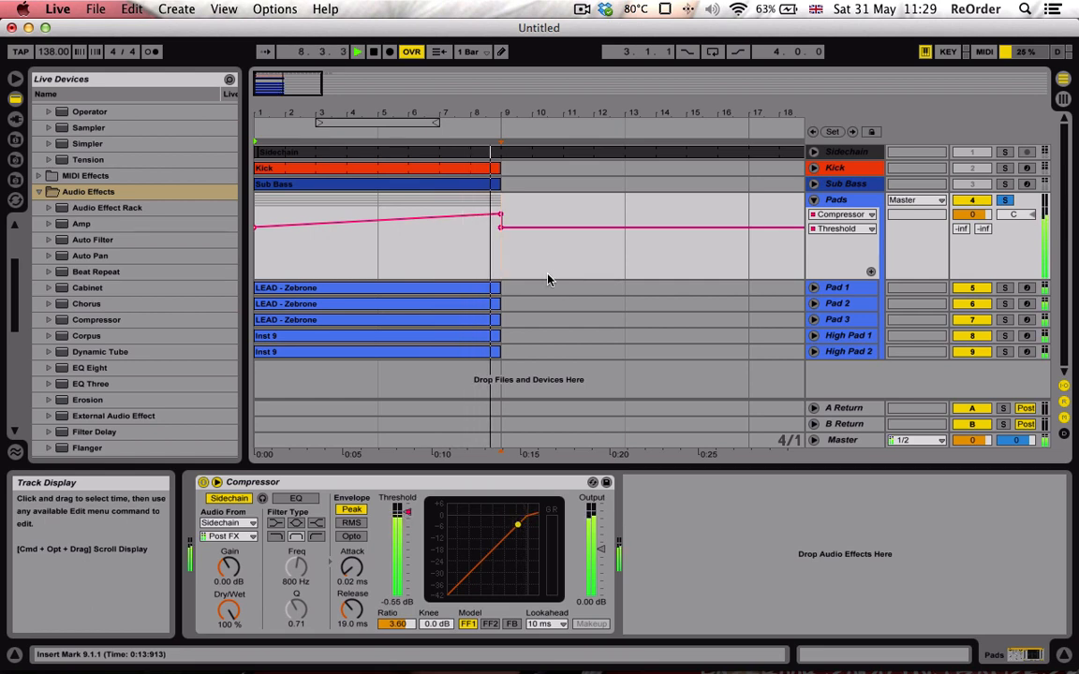
Stop playback and delete the remaining Threshold automation breakpoints at bars 9 and 1 on the Pads group.
left_click(503, 217)
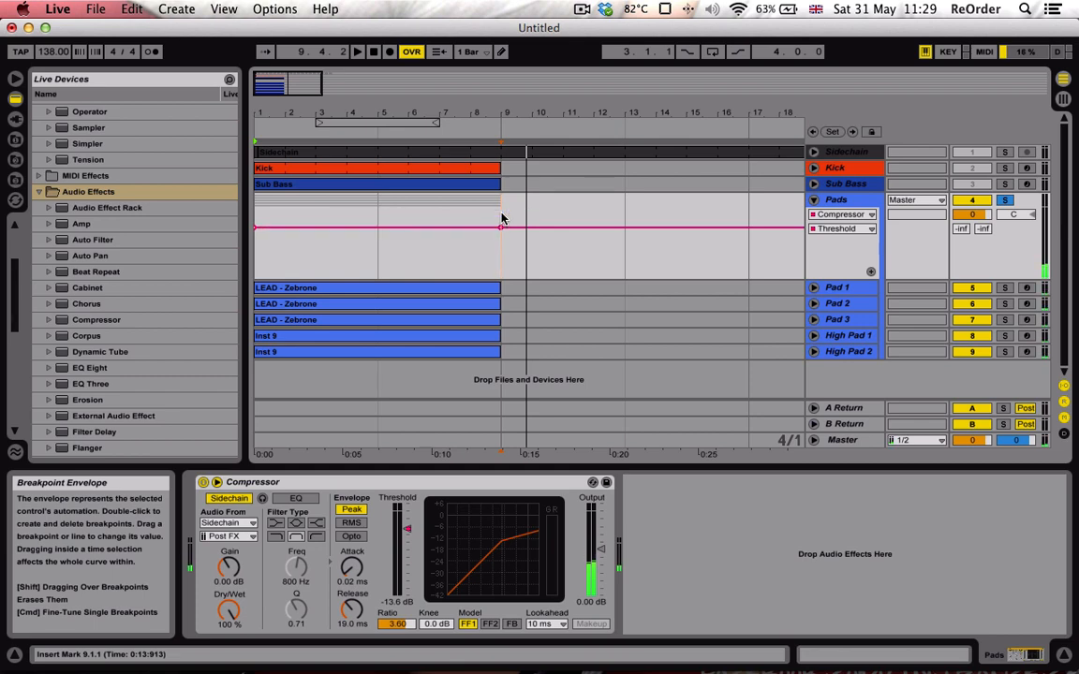
mouse_move(258, 230)
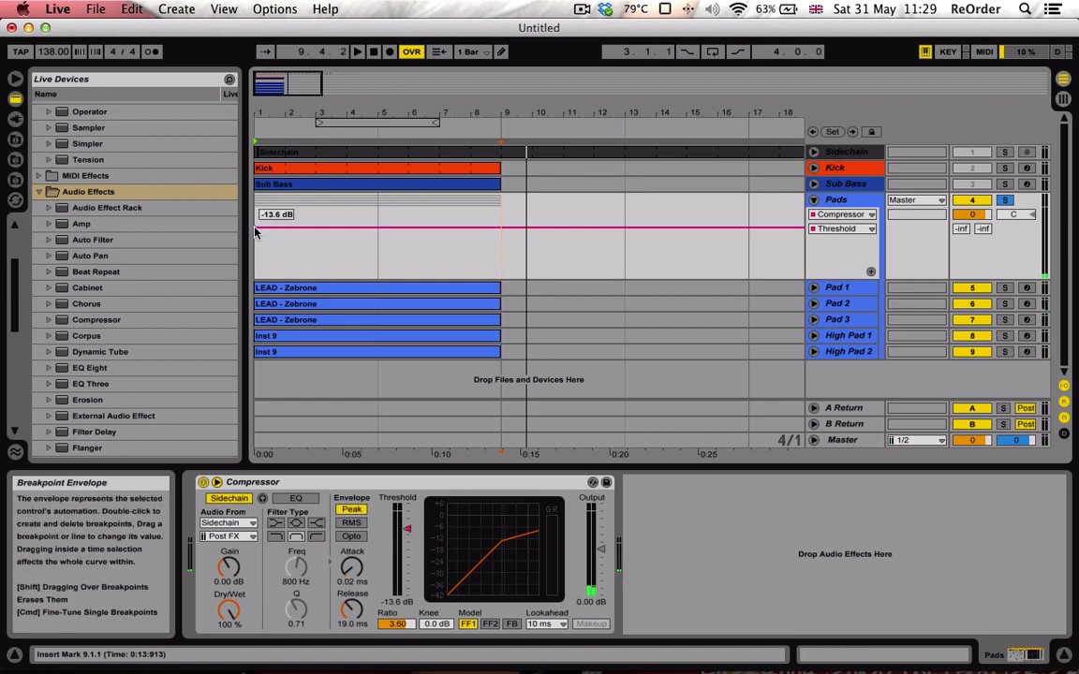
left_click_drag(271, 86, 272, 124)
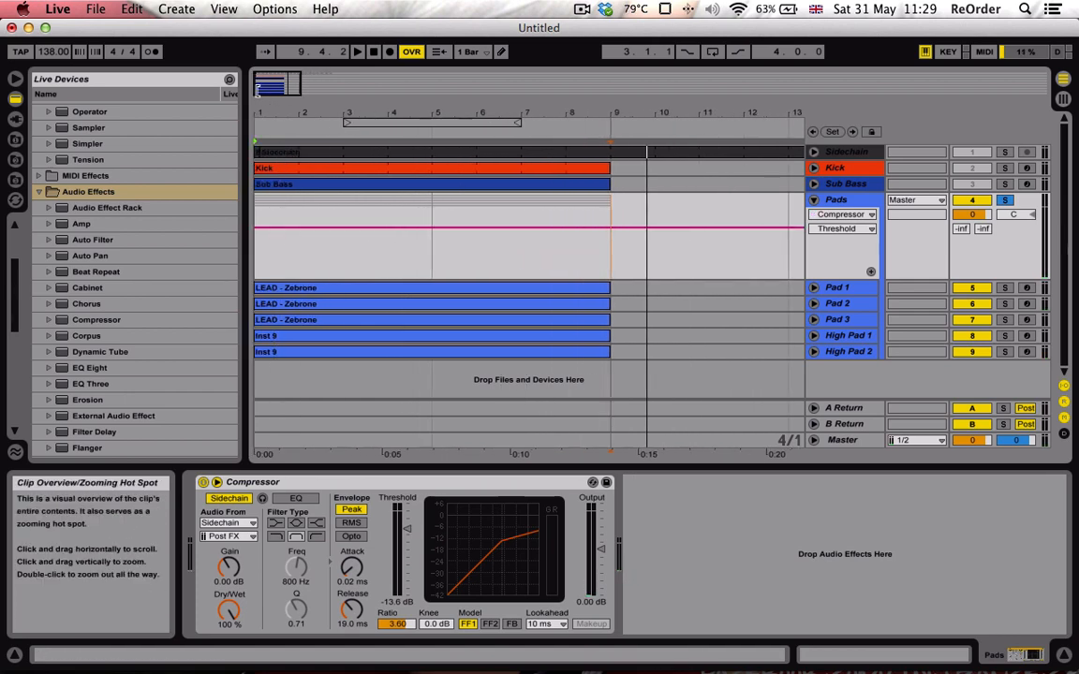
Fold away the Pads group's child tracks and reduce the height of the group's own lane.
left_click(813, 199)
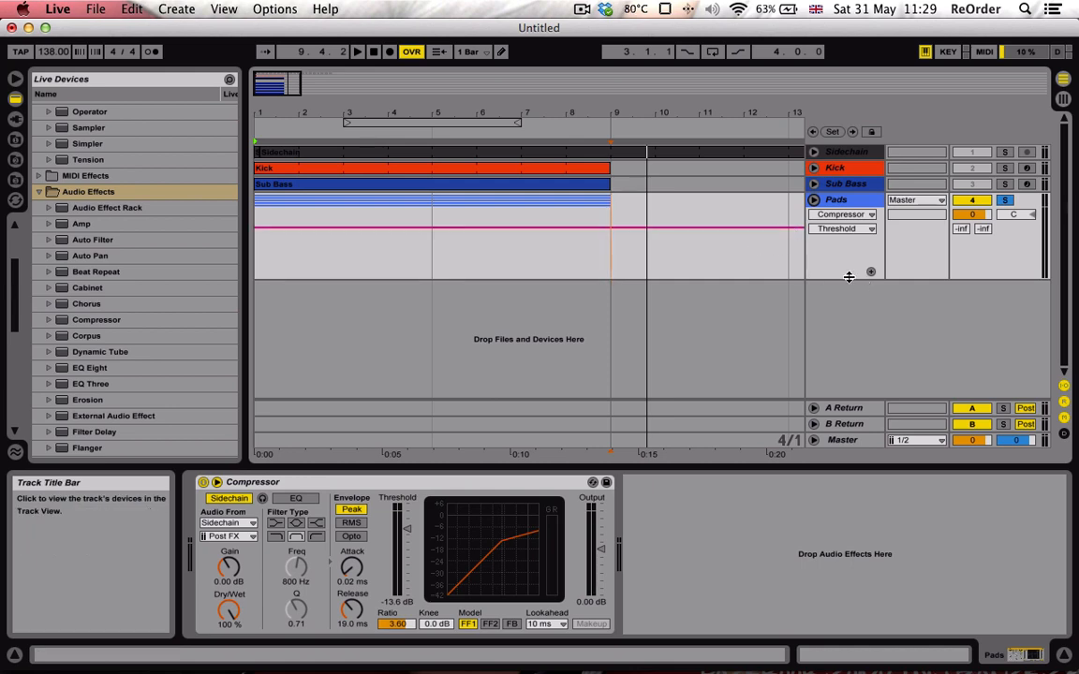
left_click_drag(849, 277, 835, 245)
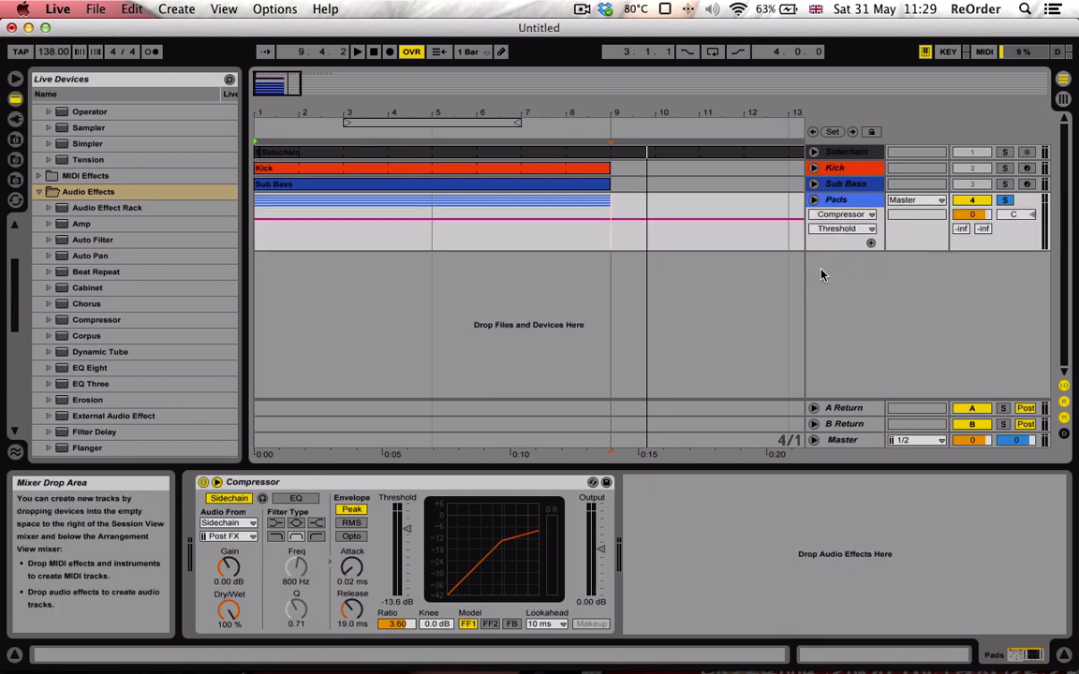
left_click(813, 200)
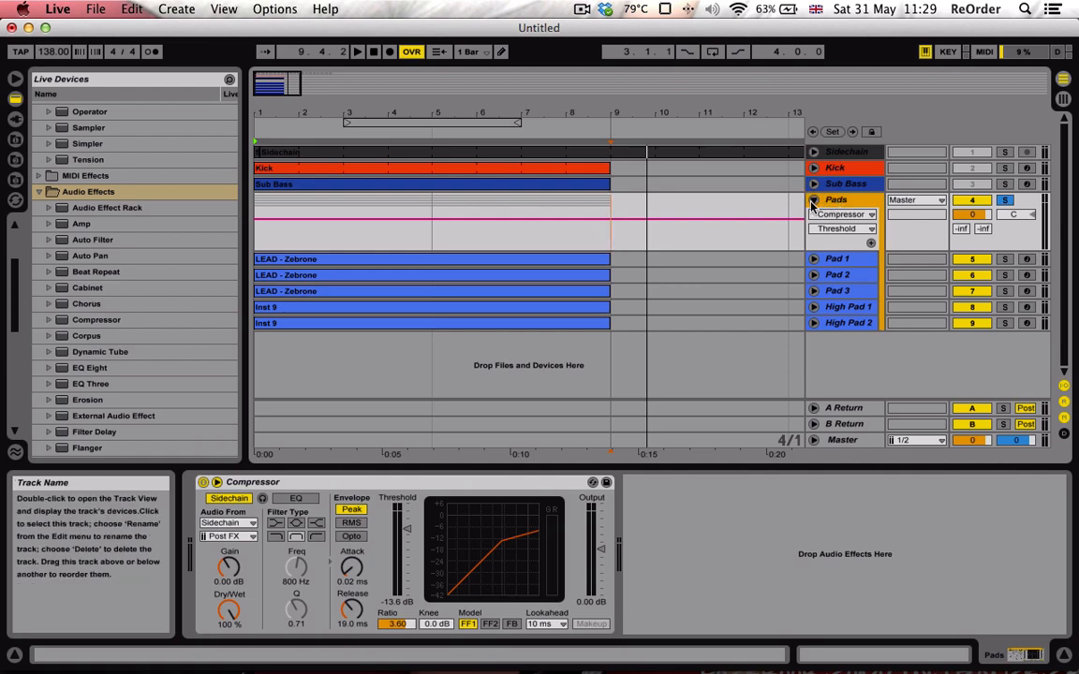
left_click(813, 201)
Unfold the Sidechain track to examine its kick waveform up close and show the Pads group's Compressor.
left_click(813, 152)
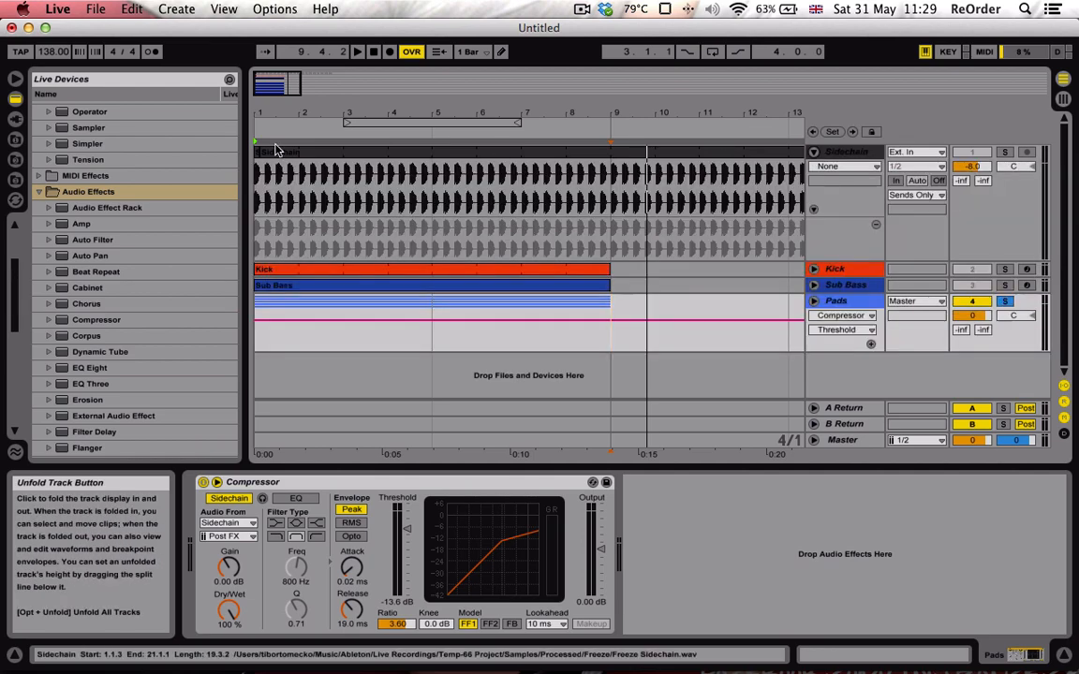
left_click_drag(270, 92, 258, 374)
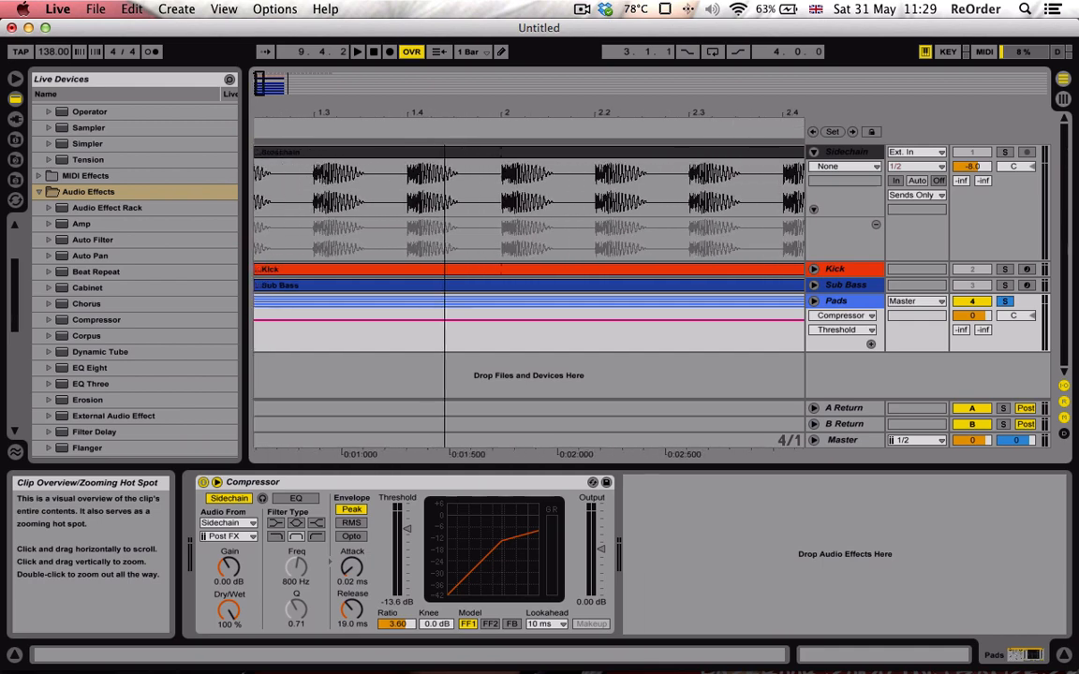
left_click(841, 303)
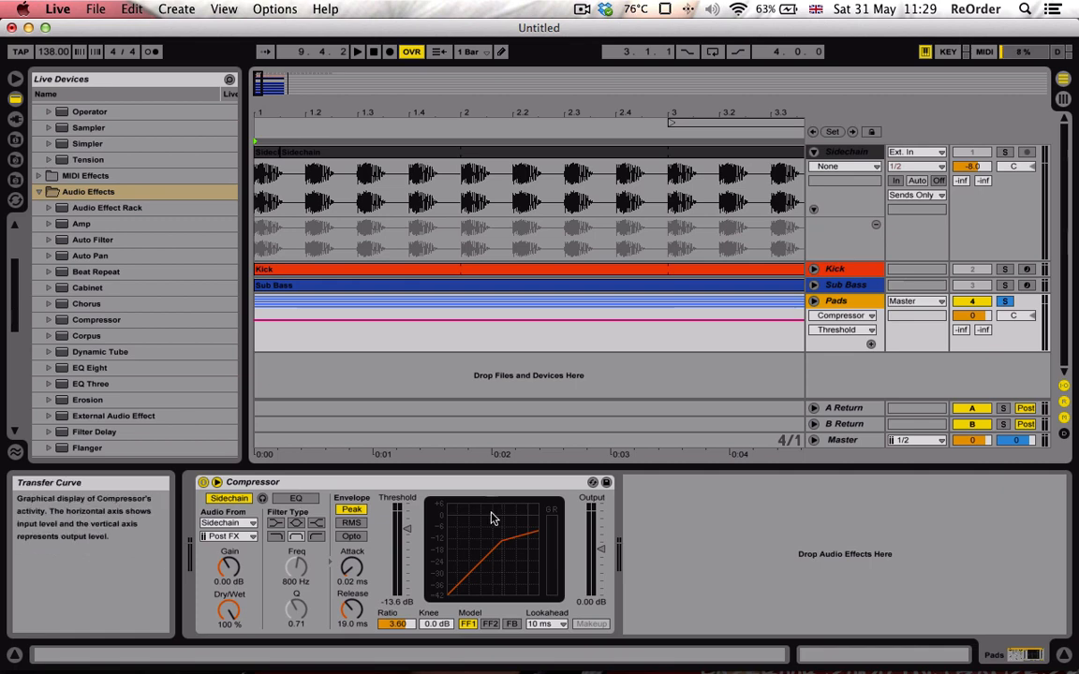
Look over the Sub Bass and Kick tracks and their devices, leaving both and the Sidechain track folded.
left_click(813, 285)
left_click(815, 288)
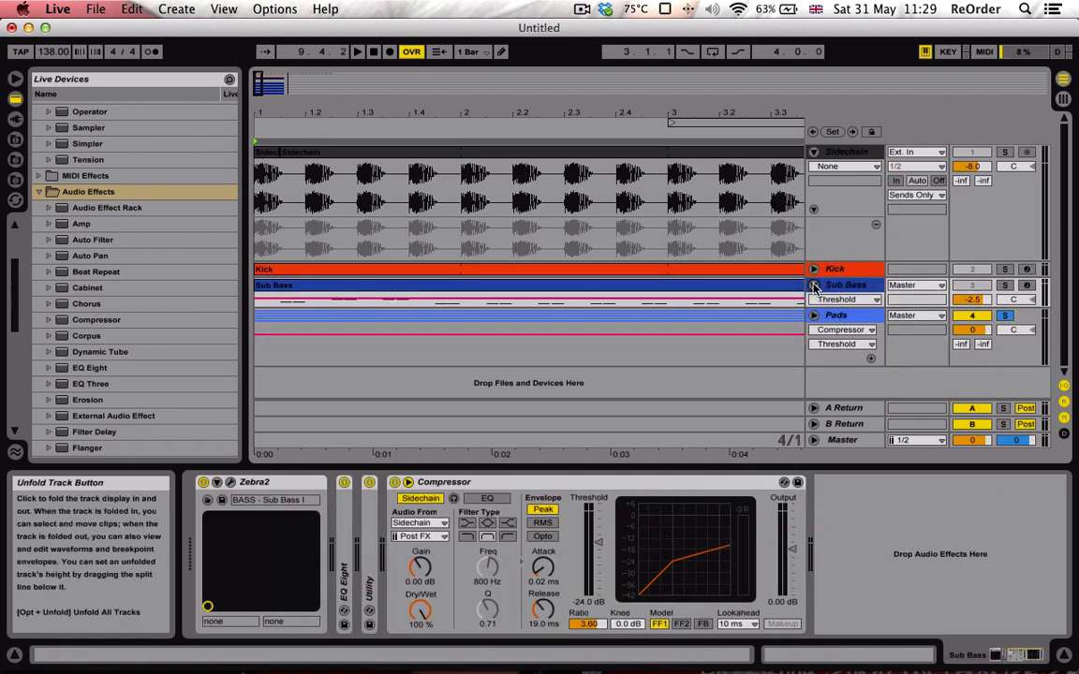
left_click(812, 284)
left_click(813, 268)
left_click(818, 270)
left_click(813, 269)
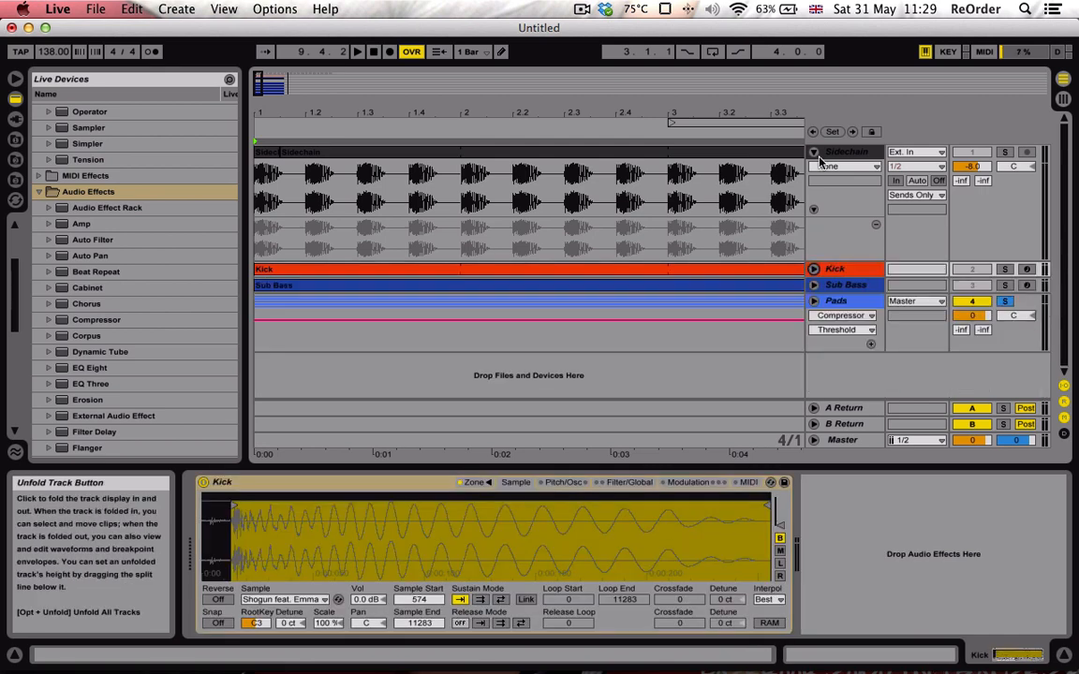
left_click(812, 152)
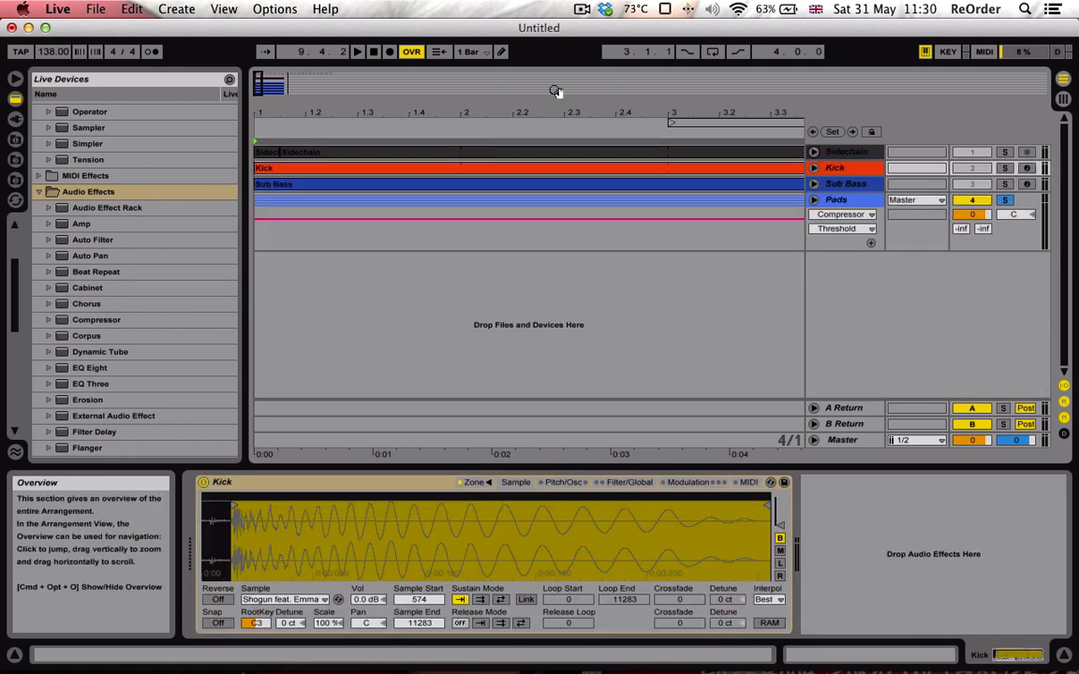